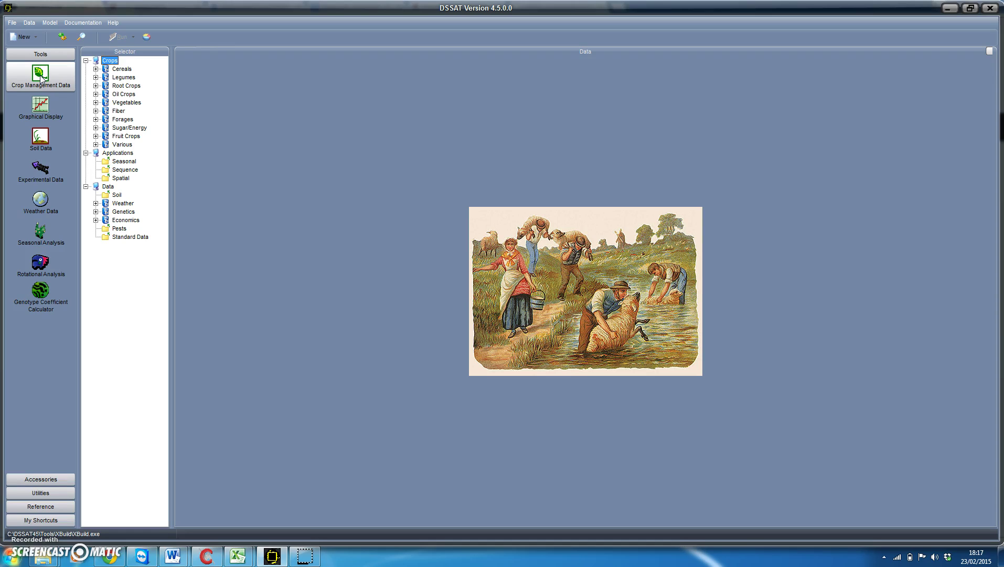
Step: Expand Crops > Cereals in the Selector and list the Barley experiments
left_click(97, 70)
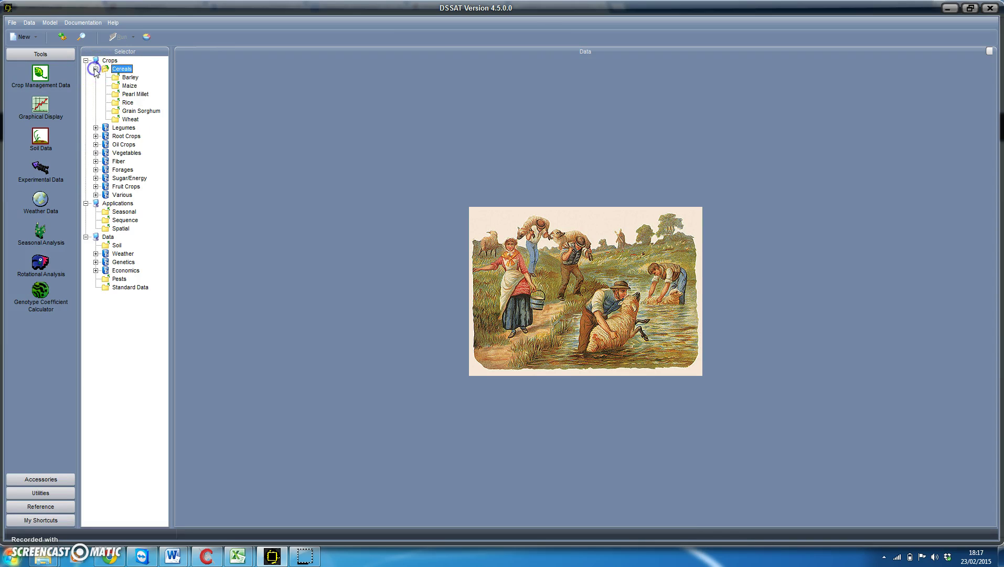
left_click(132, 81)
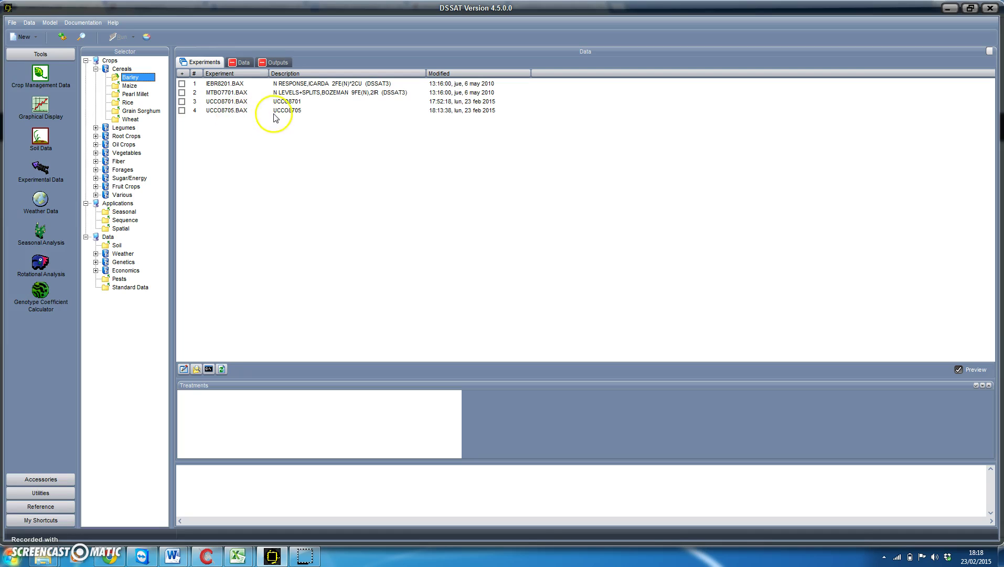
Step: Select experiment UCCO8705.BAX with its four Sim1 treatments
left_click(182, 110)
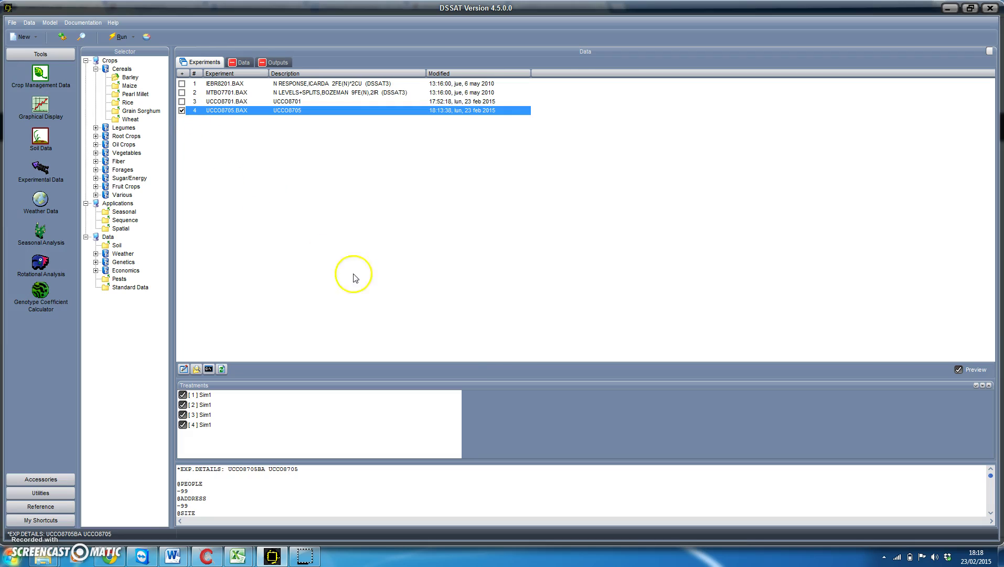
left_click(113, 64)
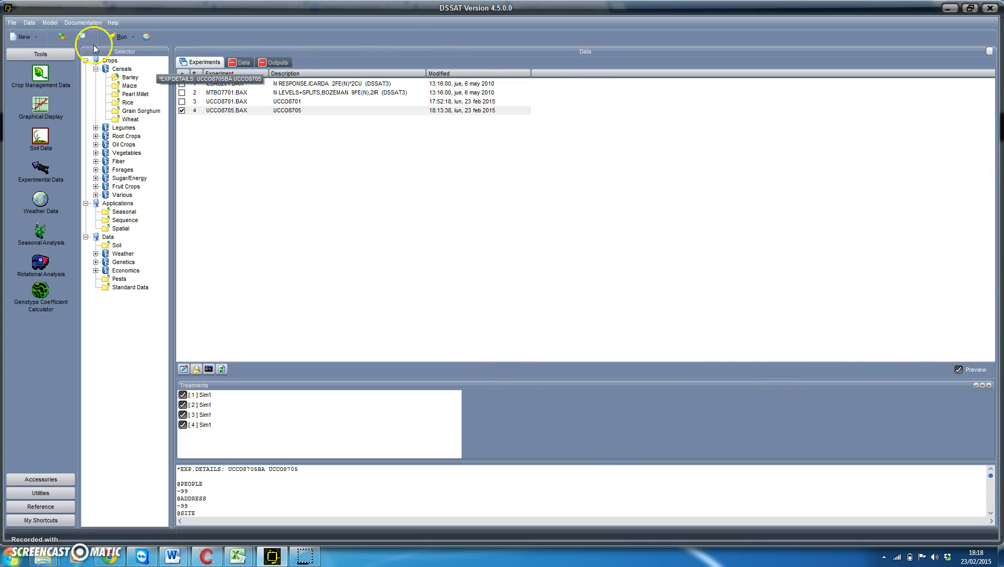
Step: Run the CSCER simulation for all four UCCO8705.BAX barley treatments
left_click(124, 38)
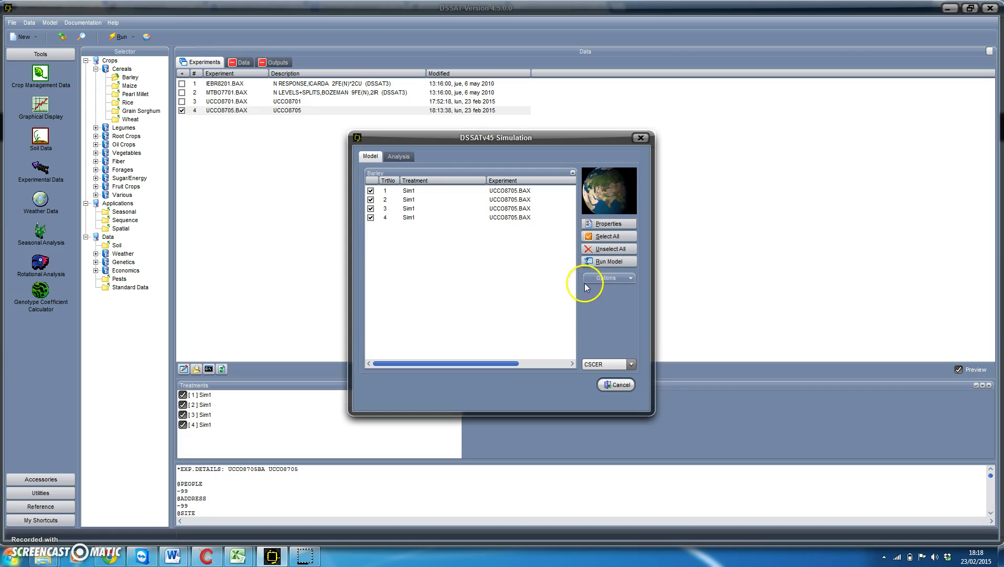
left_click(603, 263)
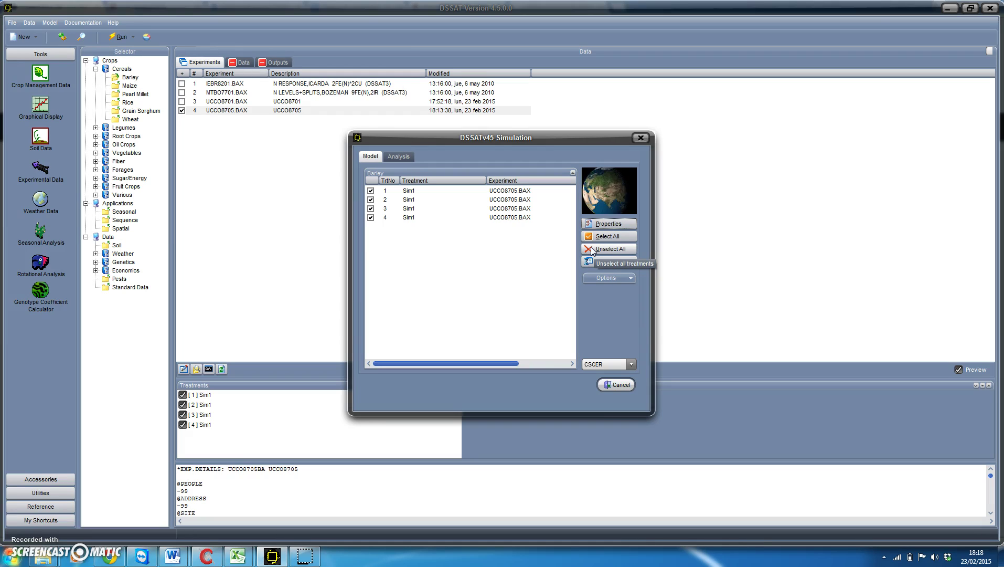
Step: Select Summary.OUT among the Analysis output files and view it in Notepad
left_click(400, 156)
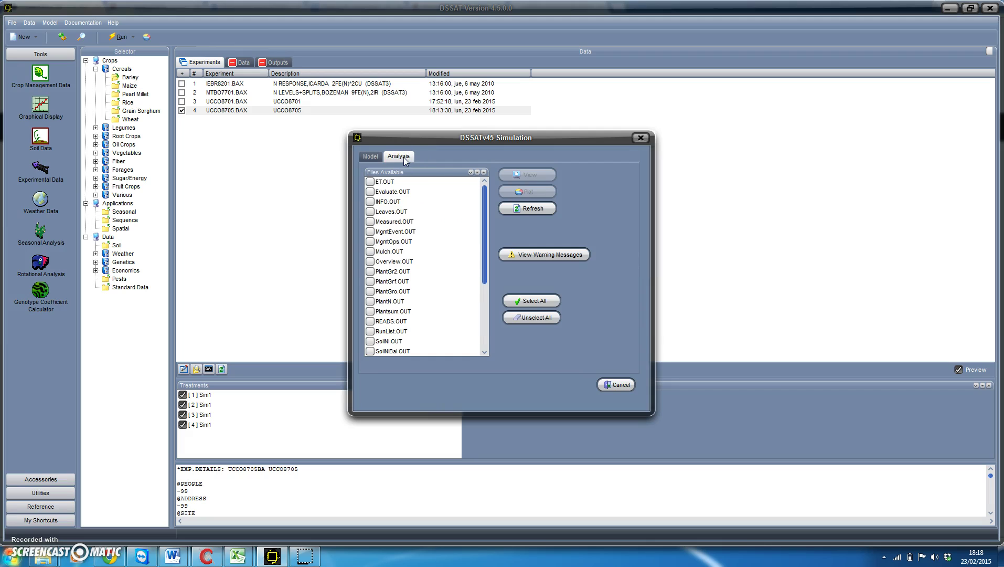
left_click(405, 160)
left_click(485, 256)
left_click_drag(484, 234, 477, 202)
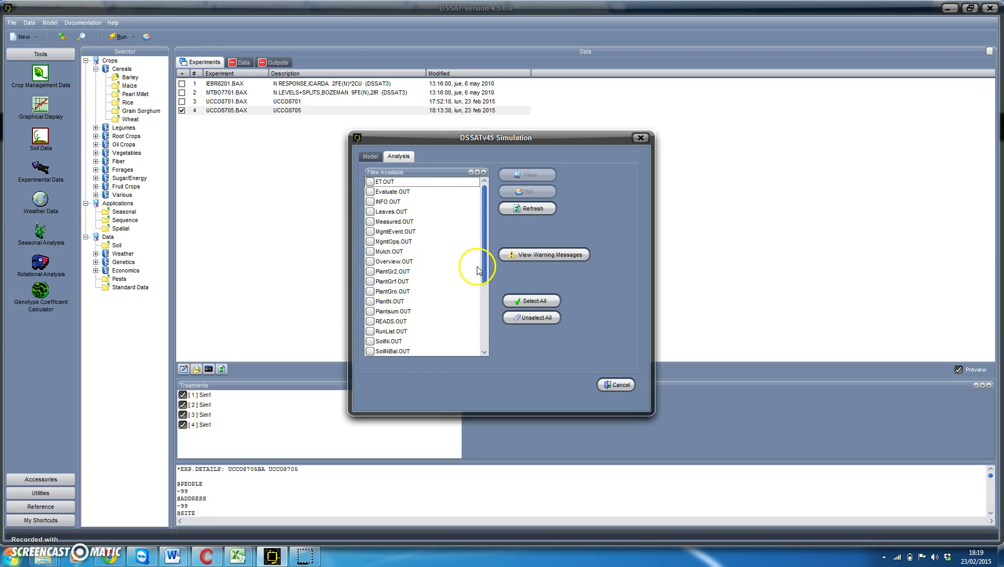
left_click_drag(484, 253, 482, 339)
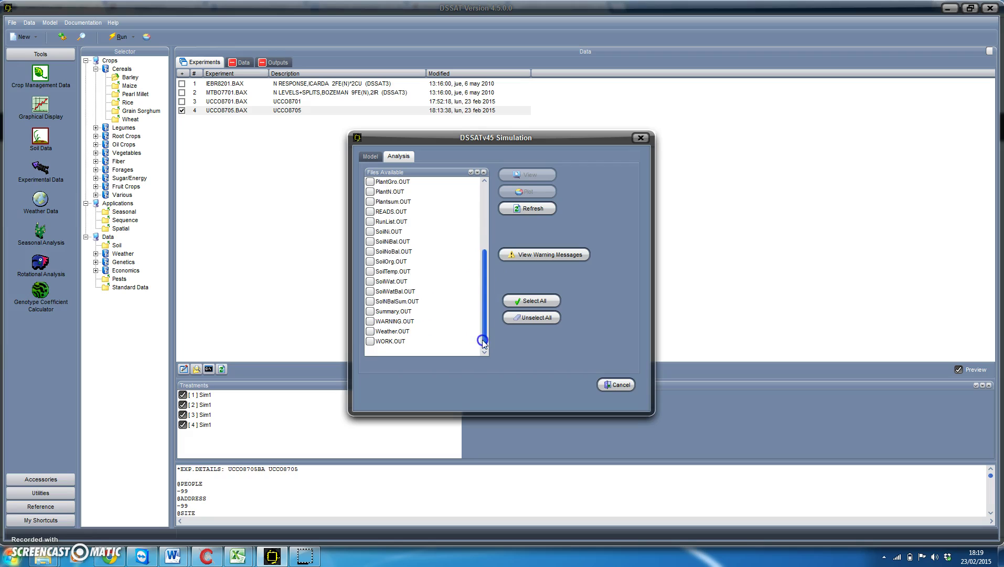
left_click(370, 311)
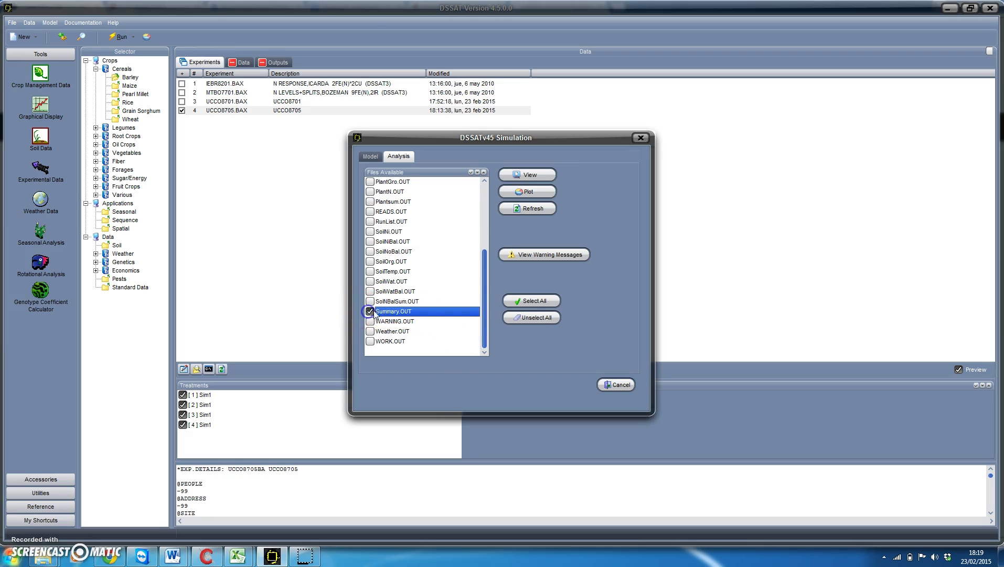
left_click(531, 176)
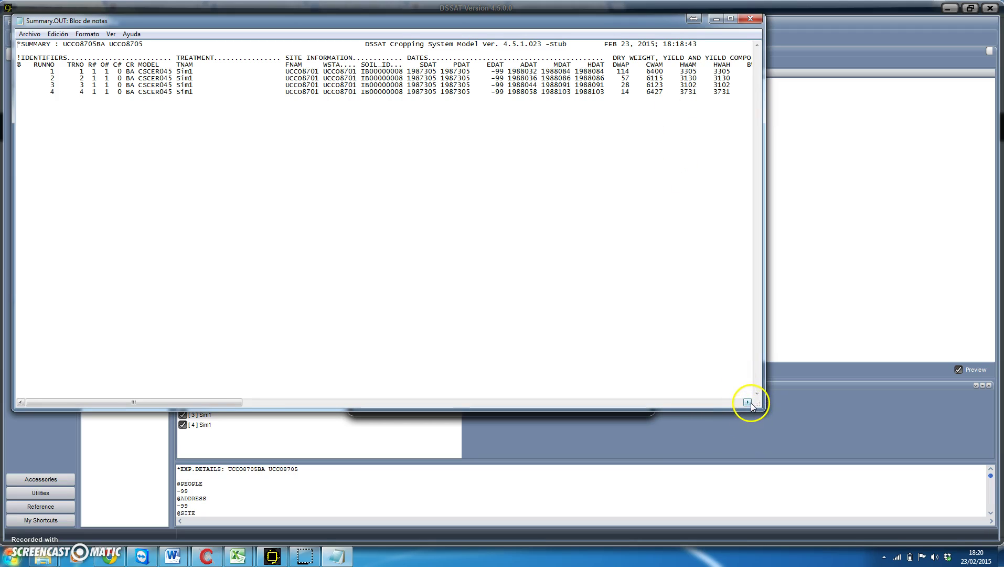
Step: Scroll through Summary.OUT's column blocks for runs 1–4, returning to the first columns
left_click_drag(751, 403, 751, 403)
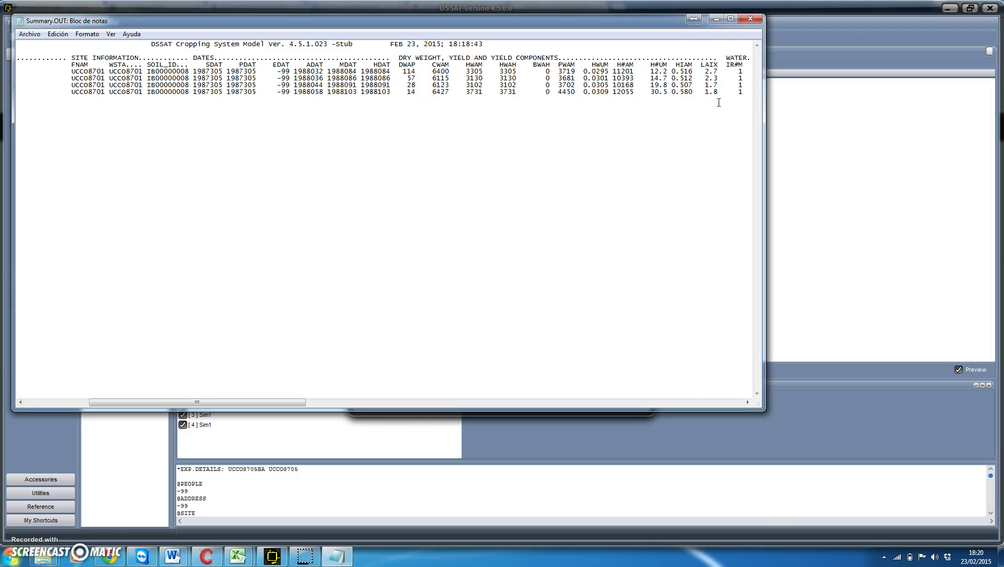
left_click(667, 401)
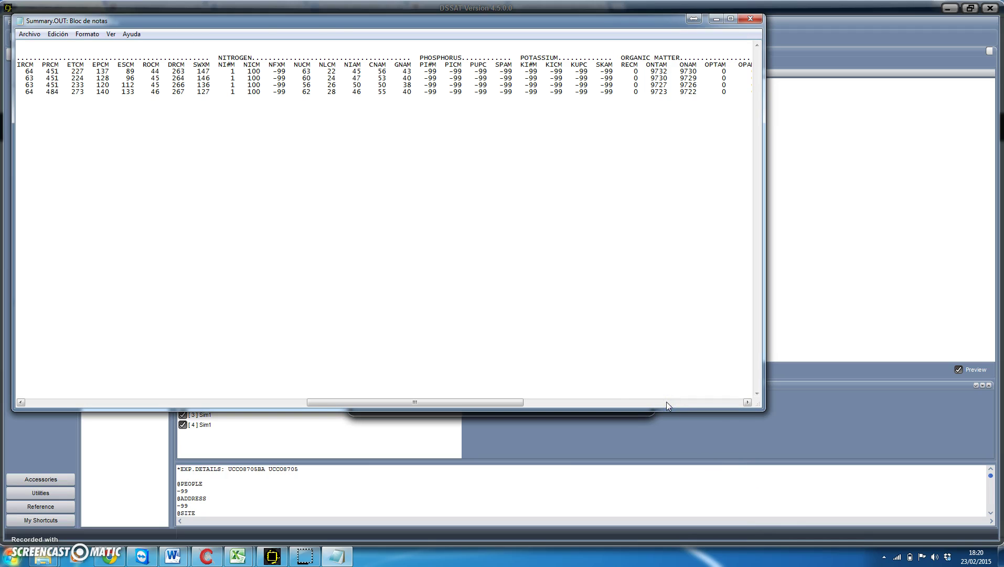
left_click(42, 403)
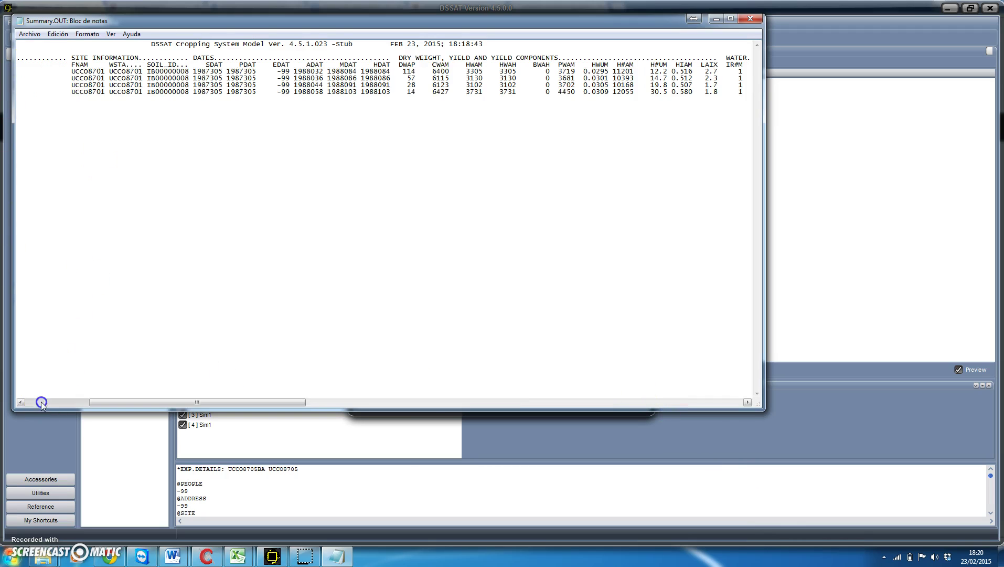
left_click(41, 402)
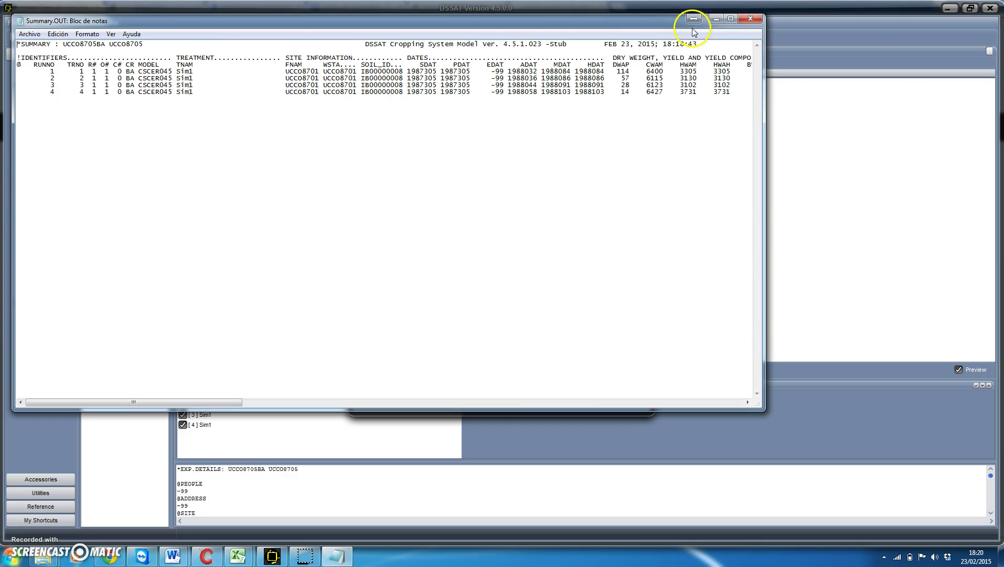
Step: Close Summary.OUT, deselect it, and plot PlantGro.OUT in GBuild instead
left_click(752, 20)
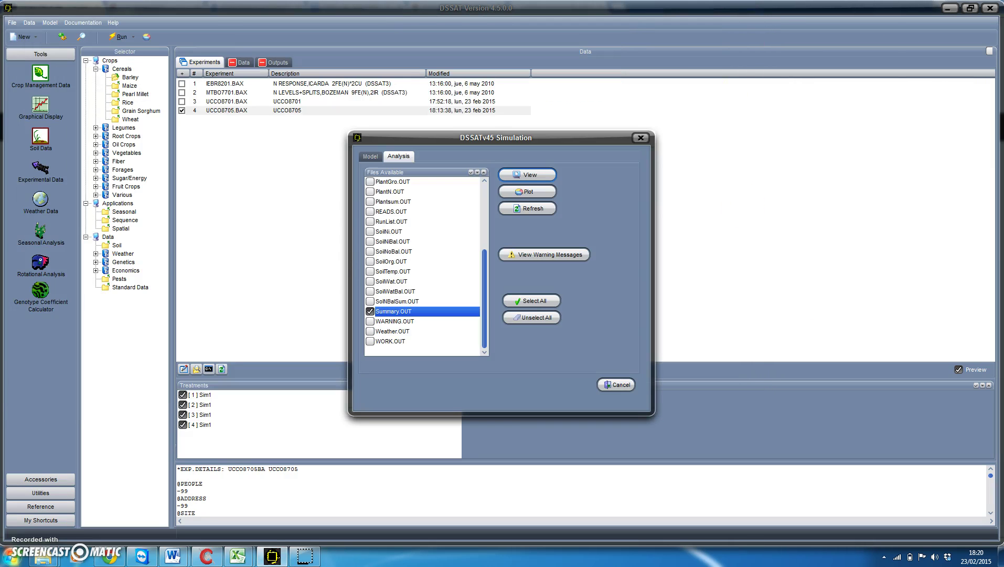
left_click(370, 312)
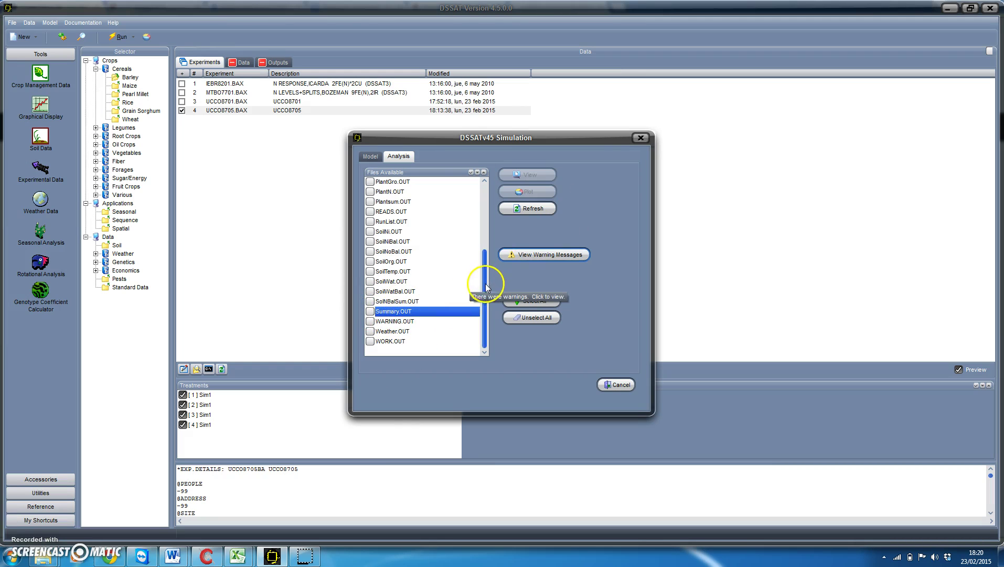
left_click_drag(482, 280, 481, 204)
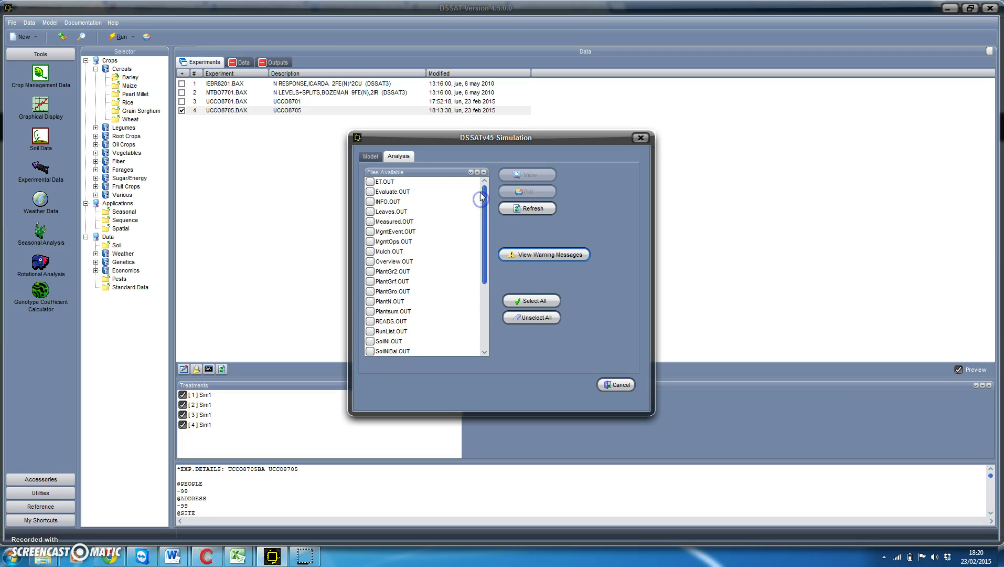
left_click(483, 242)
left_click(370, 291)
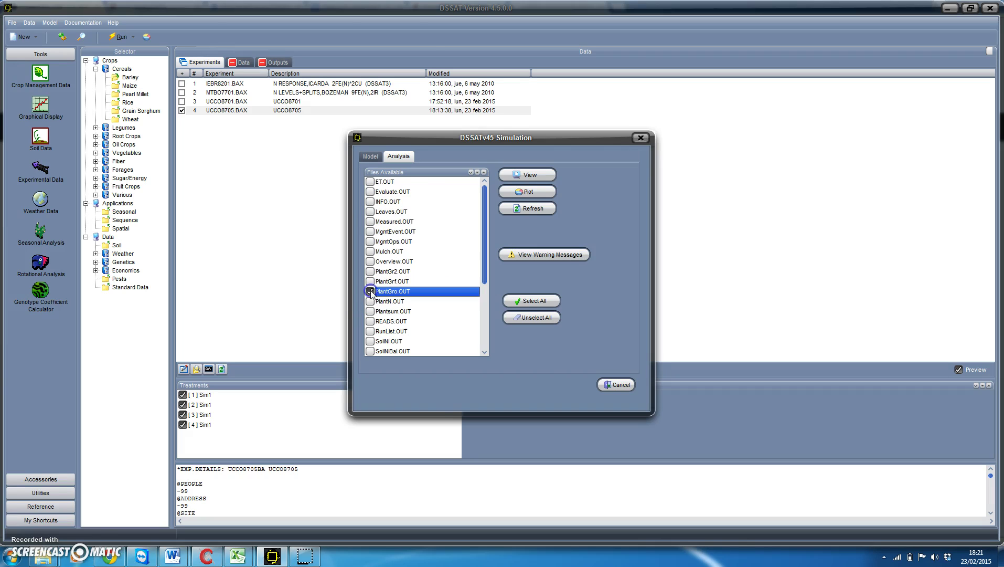
left_click(541, 193)
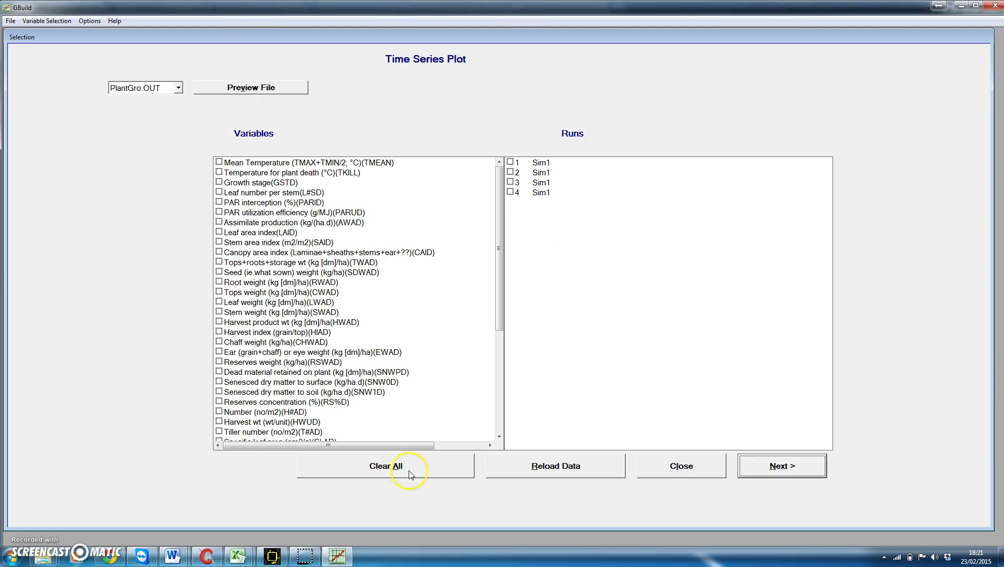
Step: Plot the leaf area index (LAID) time series for runs 1–4
left_click(219, 232)
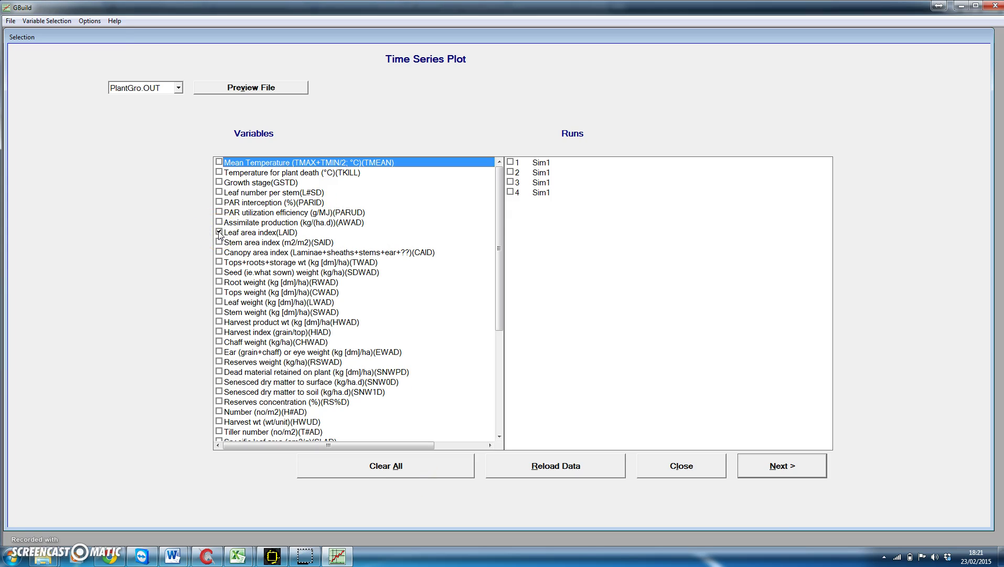
left_click(510, 162)
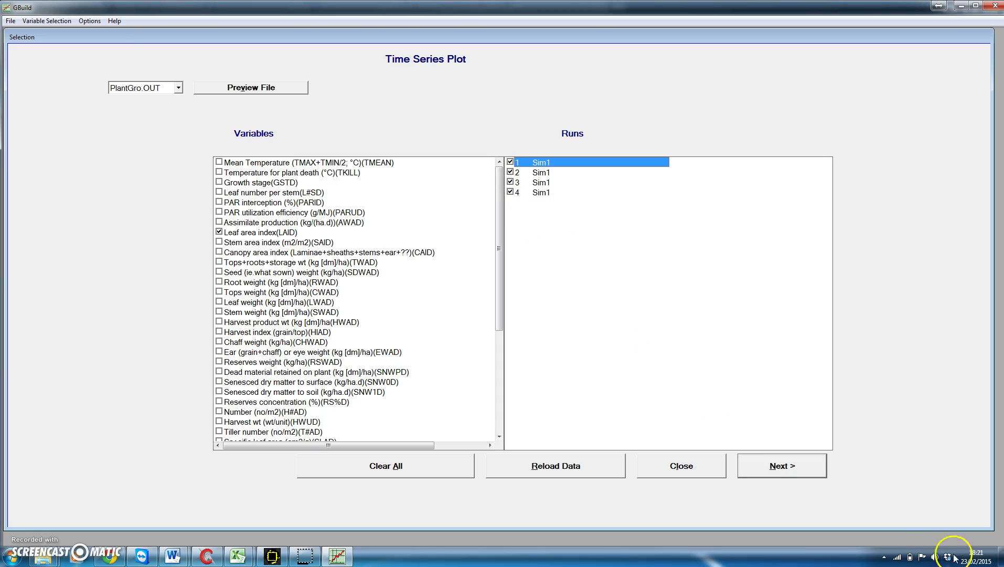
left_click(772, 473)
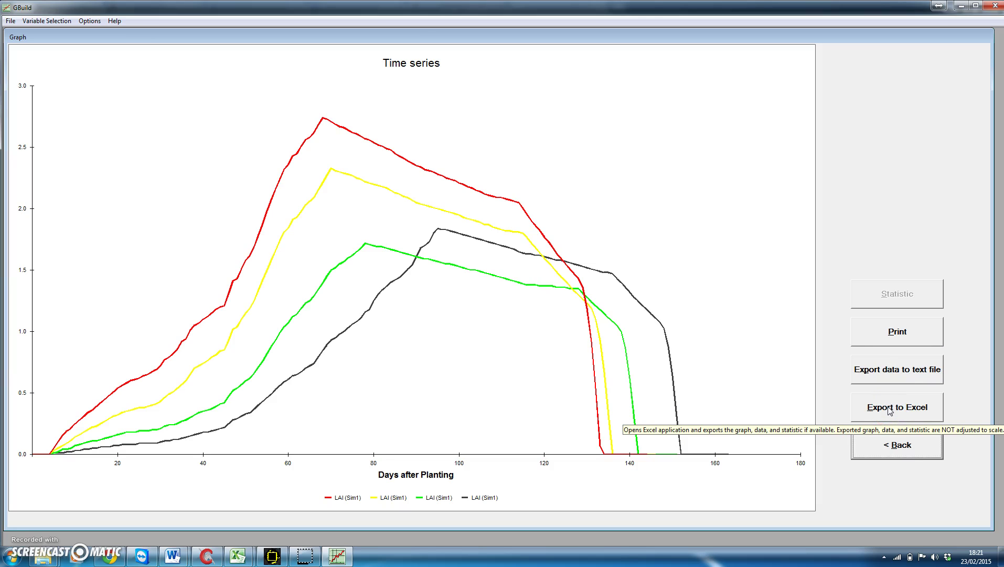
Step: Return from the LAI graph to the variable and run selection page
left_click(885, 445)
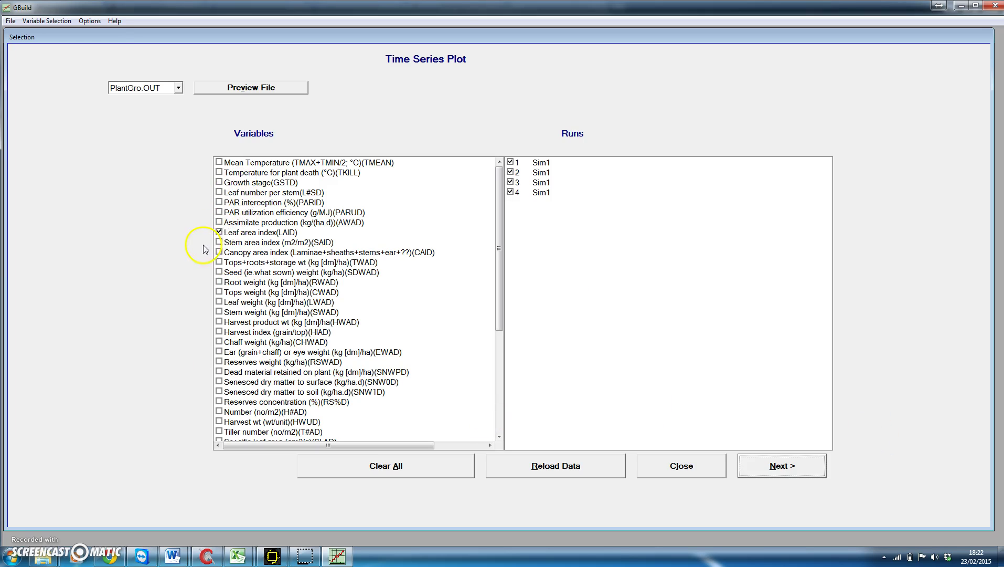
Step: Replace leaf area index with leaf number per stem (L#SD) and draw its time series
left_click(219, 232)
left_click(220, 233)
left_click(219, 232)
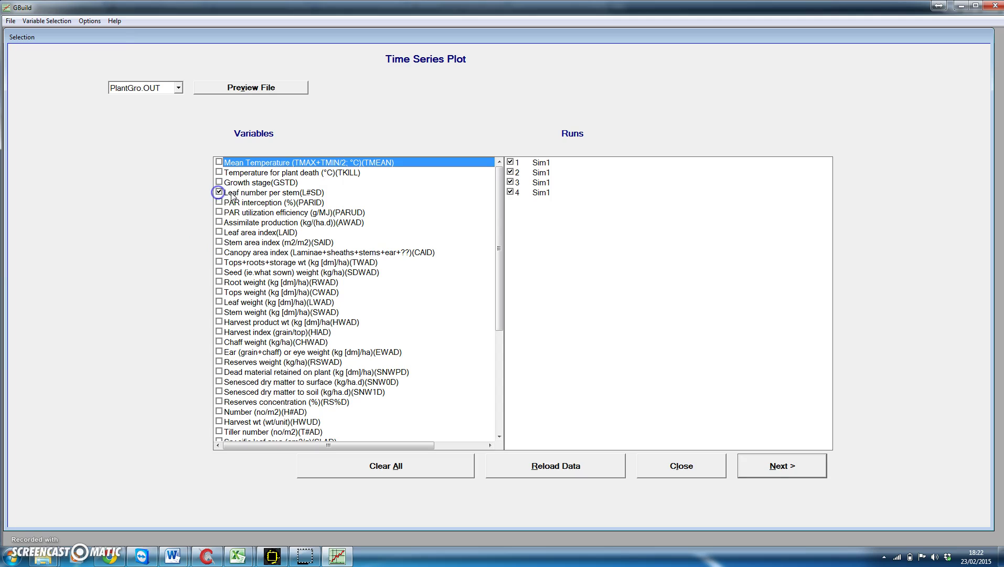
left_click(784, 468)
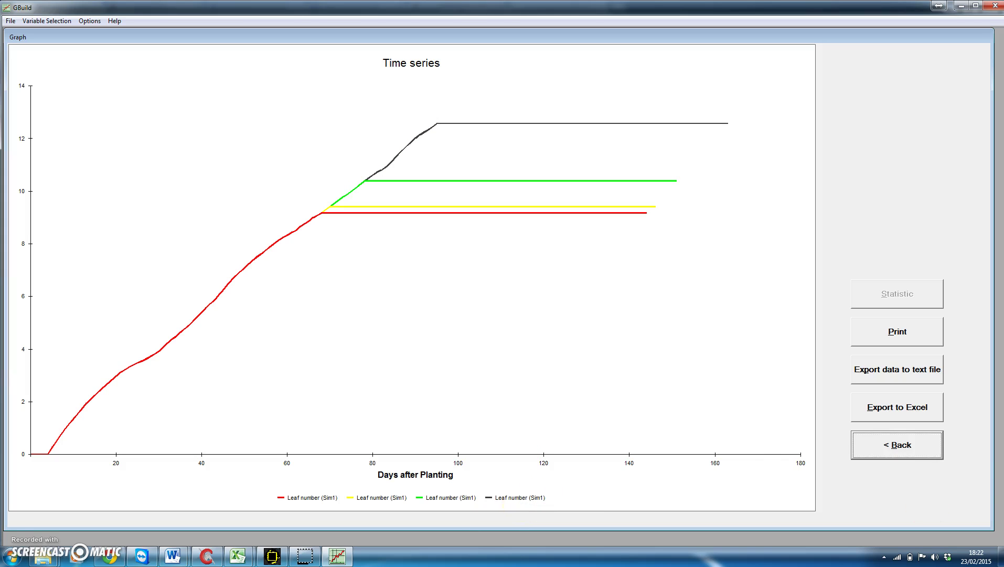
Step: Add root depth (RDPD) to the leaf number graph and redraw it for all four runs
left_click(893, 451)
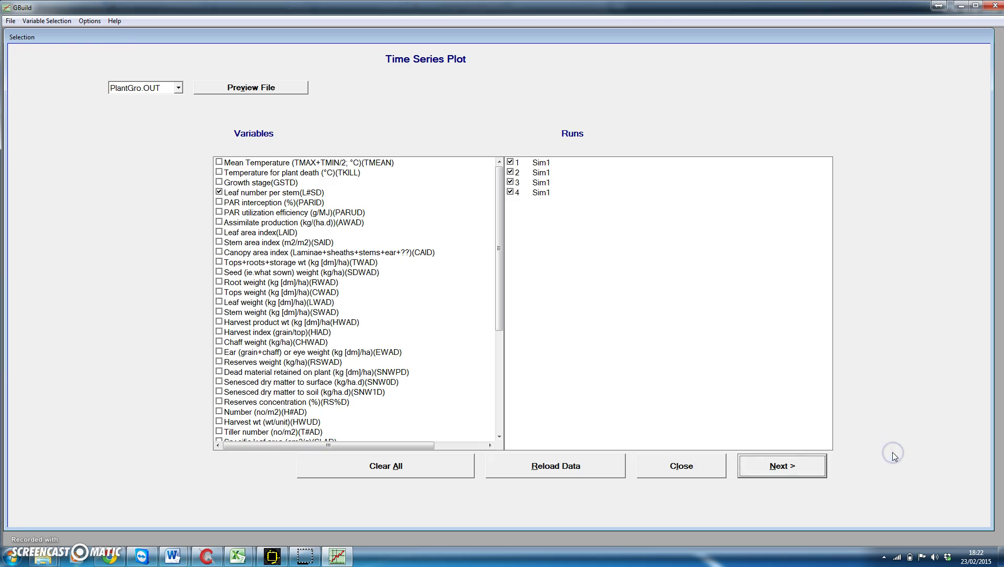
left_click(500, 424)
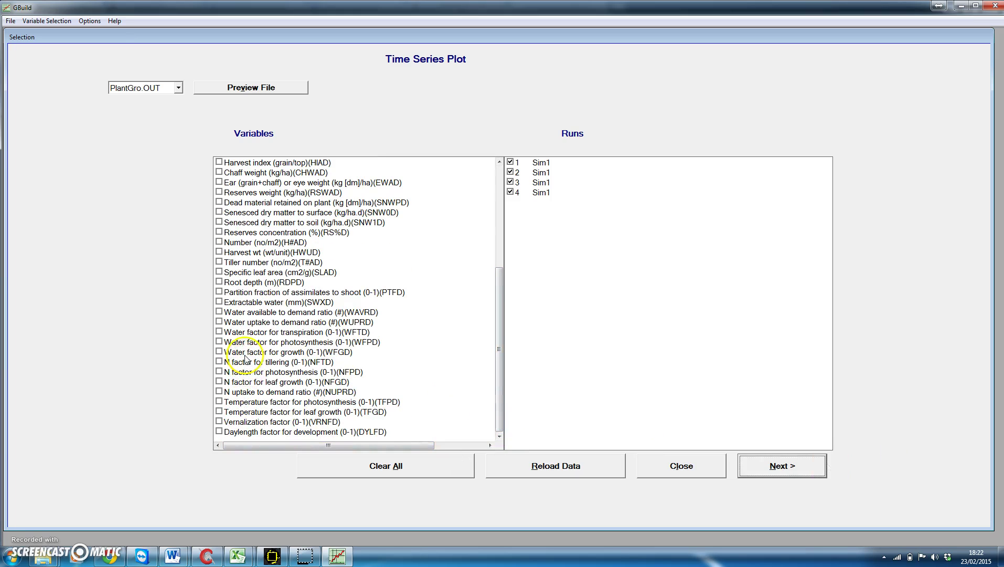
left_click(219, 282)
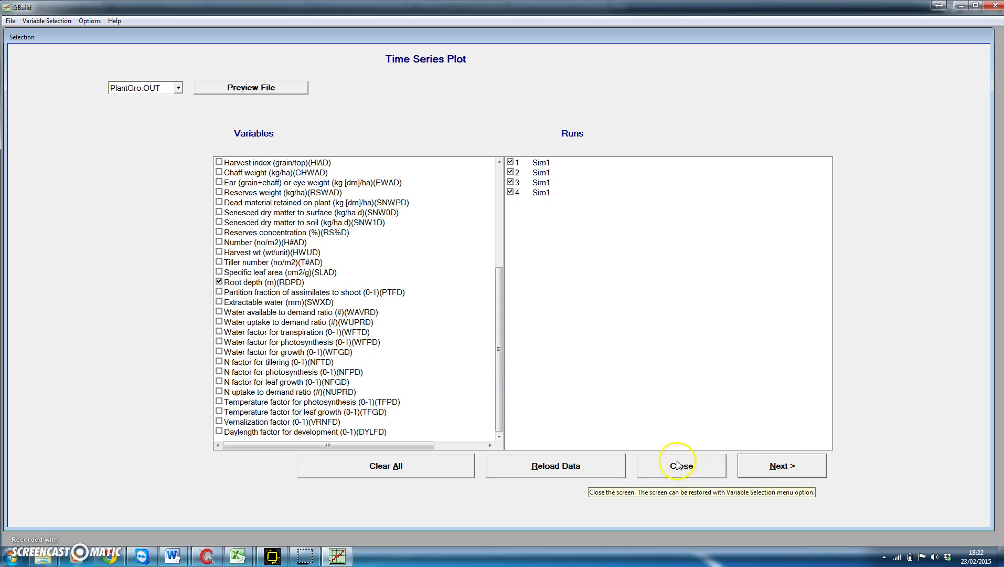
left_click(775, 465)
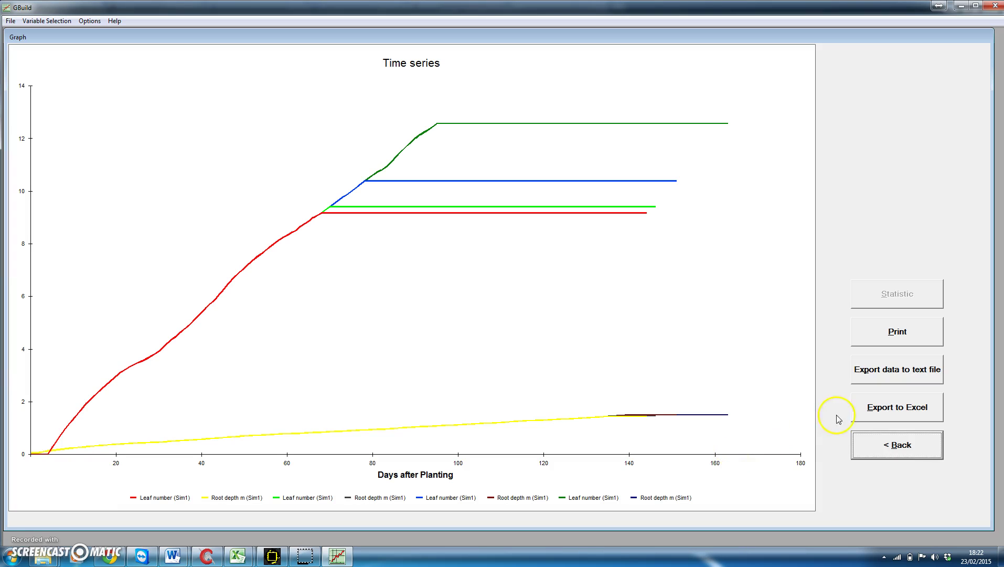
Step: Swap Leaf number per stem for Root depth, graph it alone, then close the variable selection screen
left_click(886, 444)
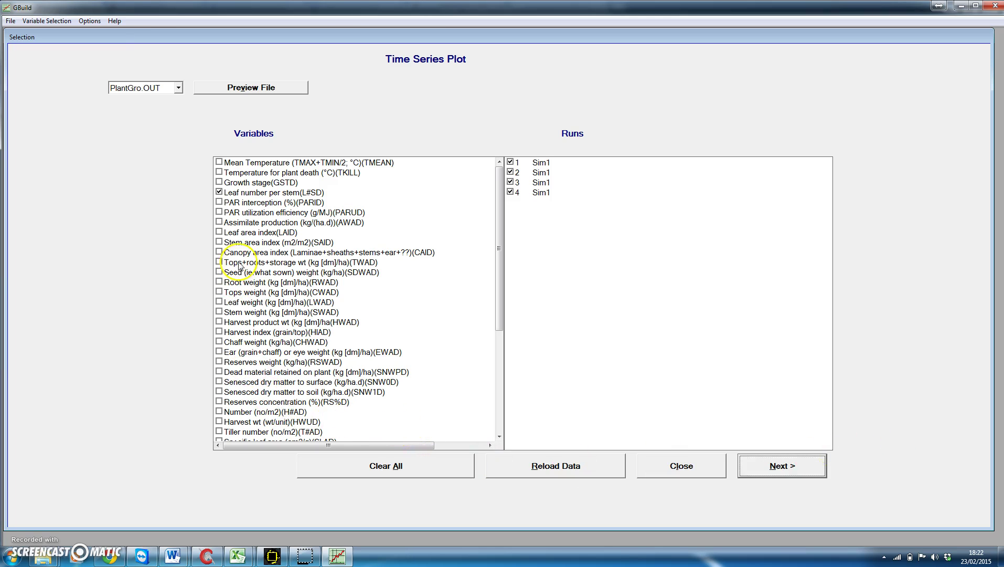
left_click(219, 192)
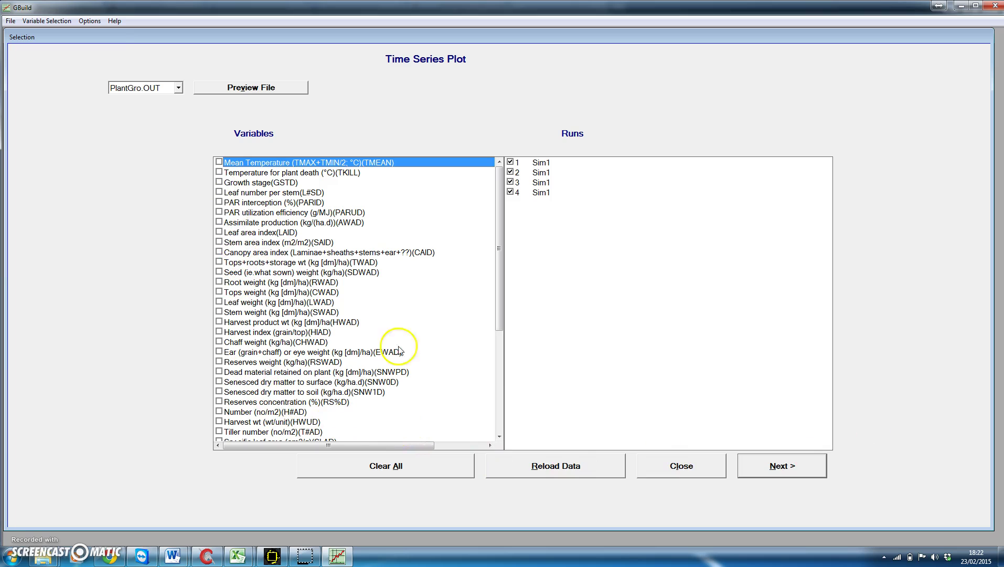
left_click(499, 409)
left_click(248, 284)
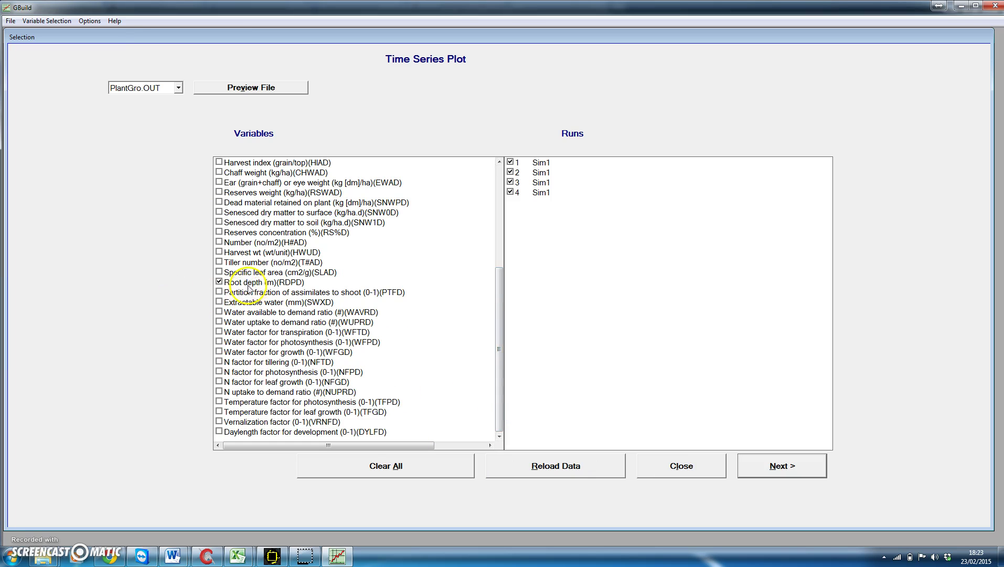
left_click(775, 468)
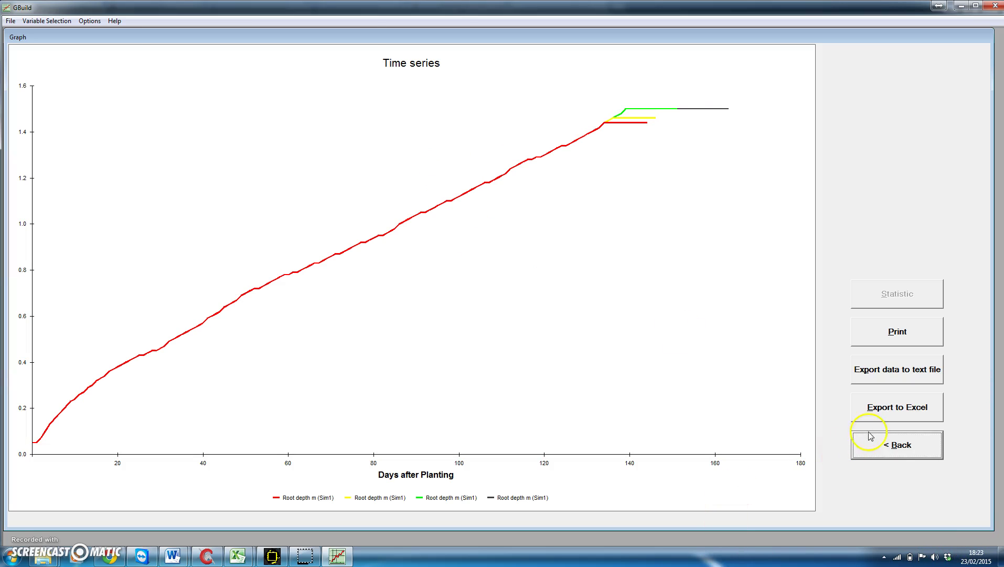
left_click(888, 448)
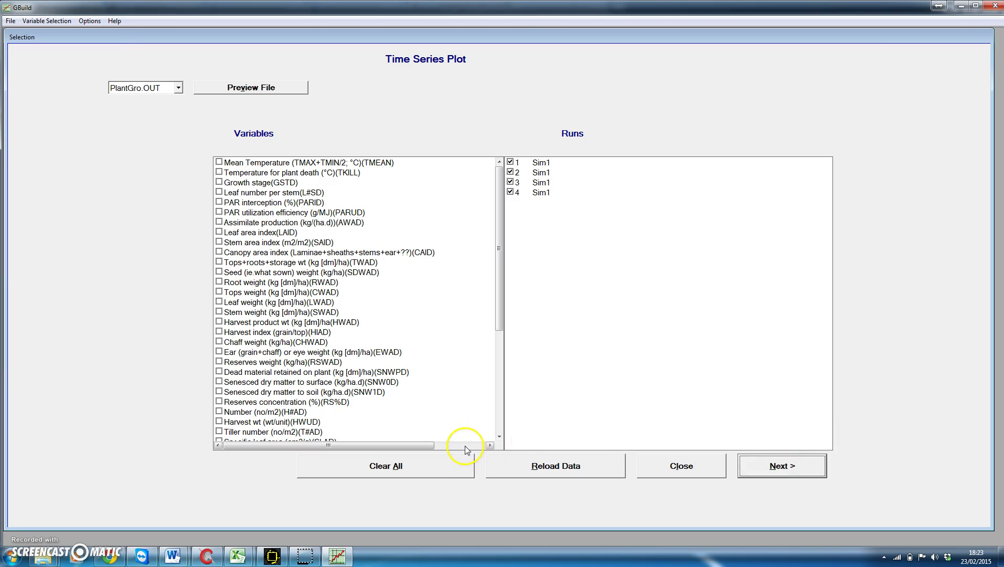
left_click(667, 465)
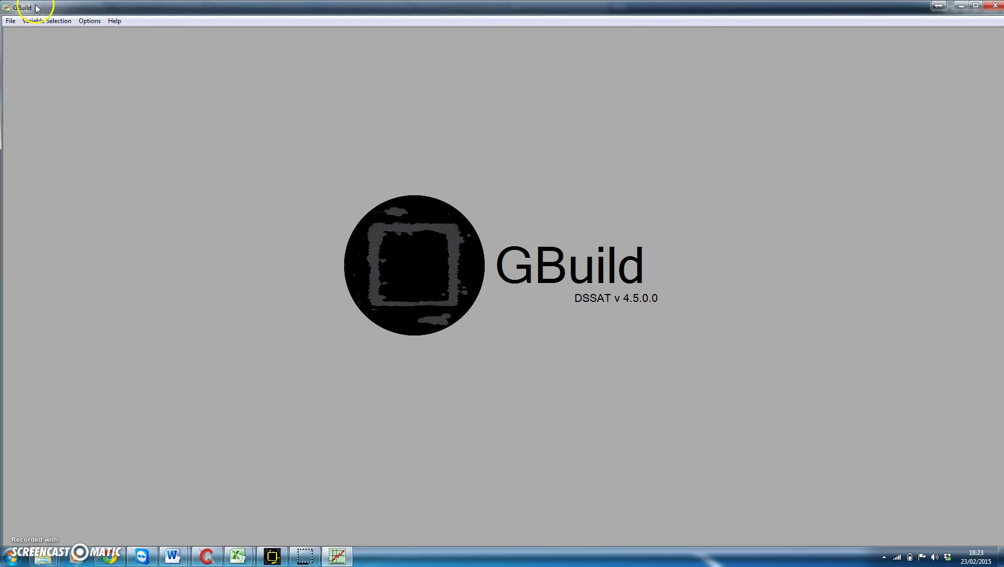
Step: Exit GBuild, then untick PlantGro.OUT and tick Weather.OUT in the output file list
left_click(10, 21)
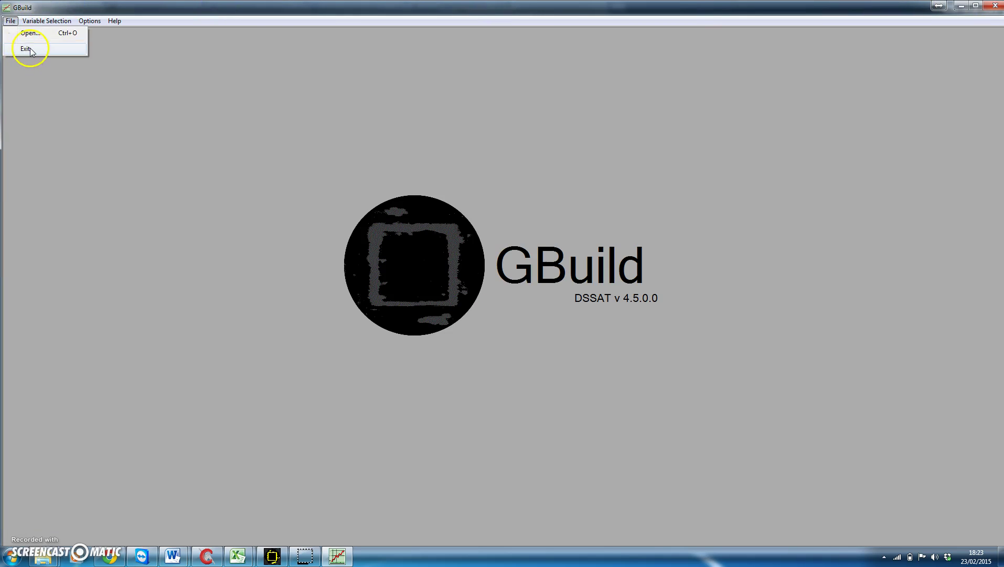
left_click(25, 49)
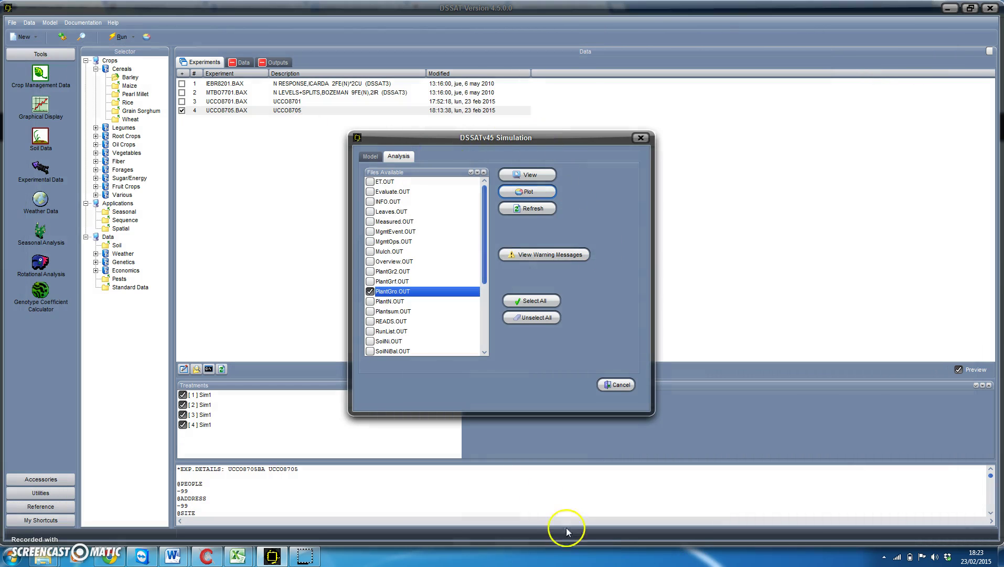
left_click(370, 291)
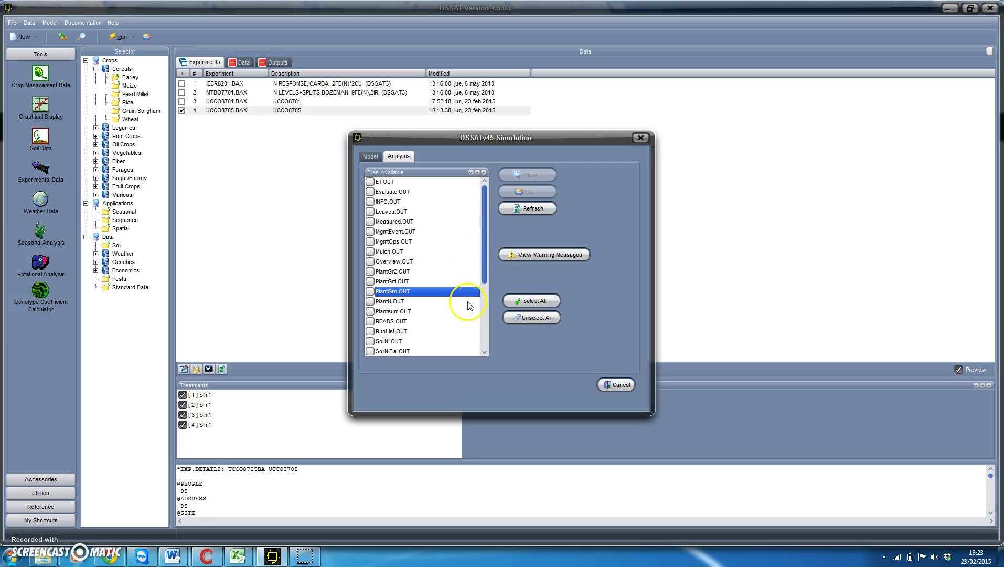
left_click(486, 342)
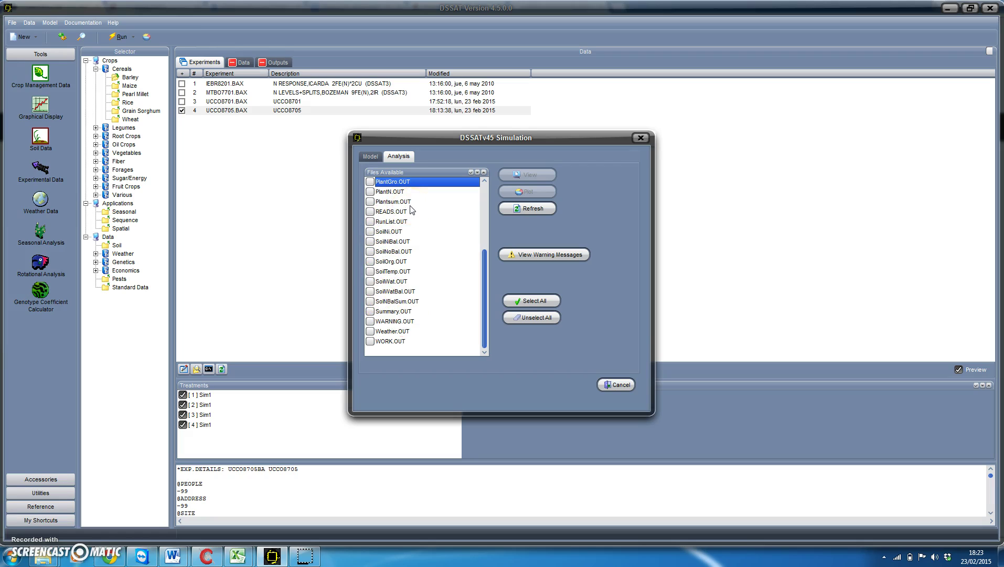
left_click(370, 331)
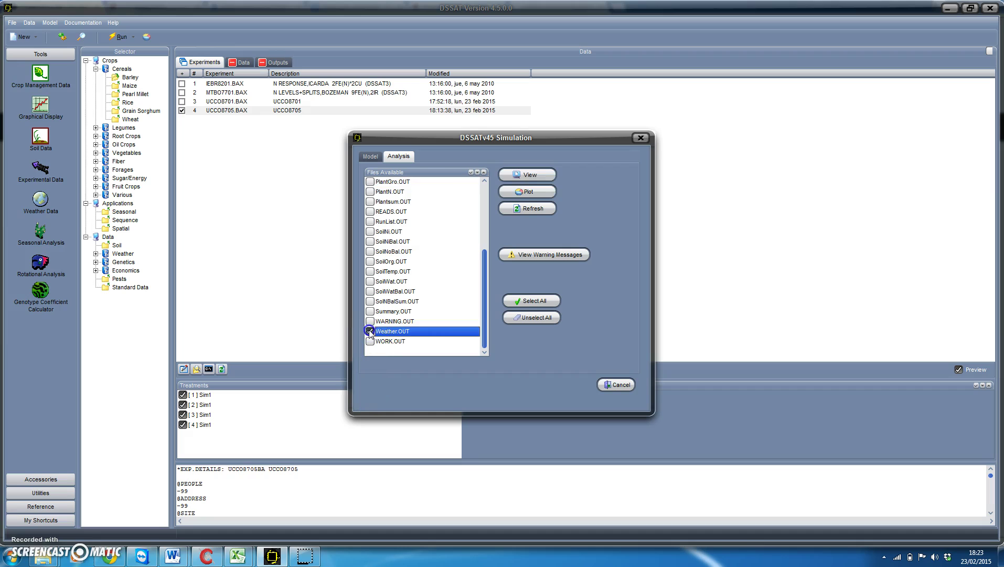
Step: Plot Weather.OUT with Relative cloudiness factor (CLDD) ticked for run 1
left_click(528, 195)
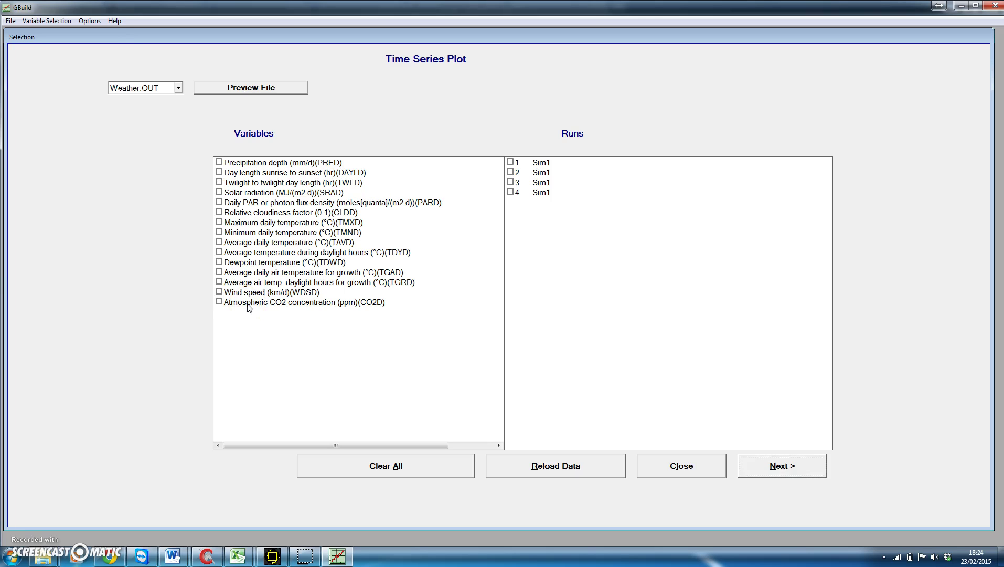
left_click(219, 212)
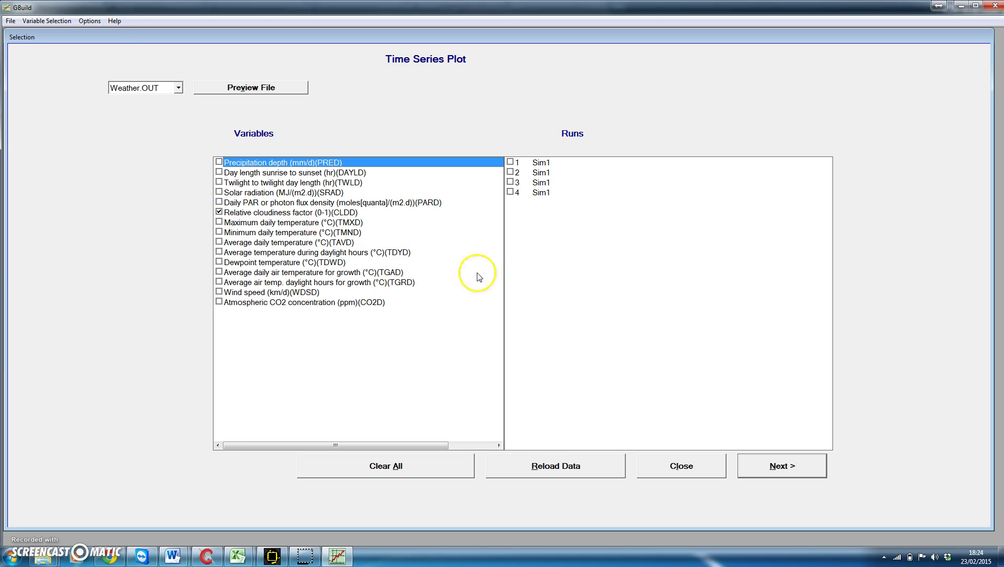
left_click(510, 163)
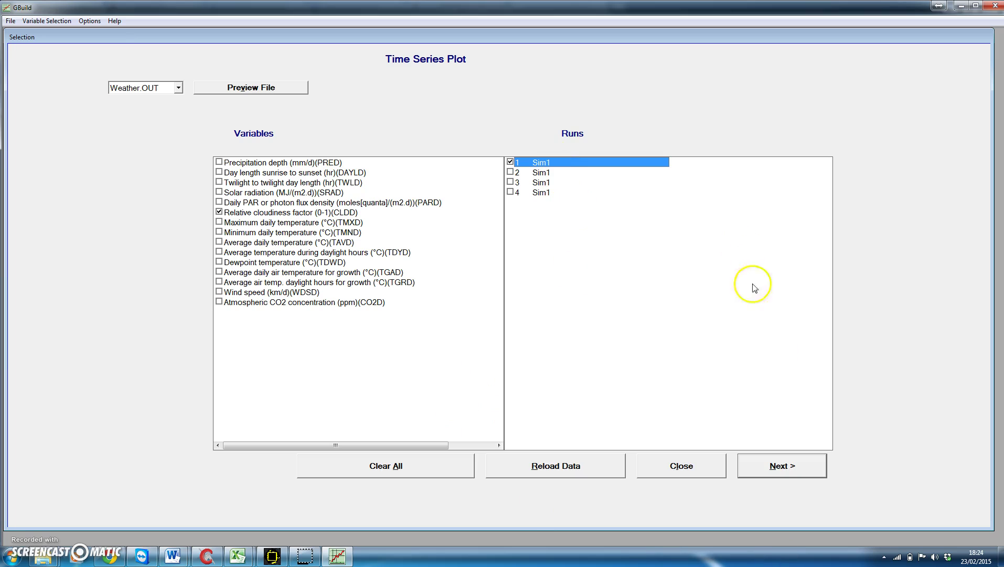
left_click(782, 465)
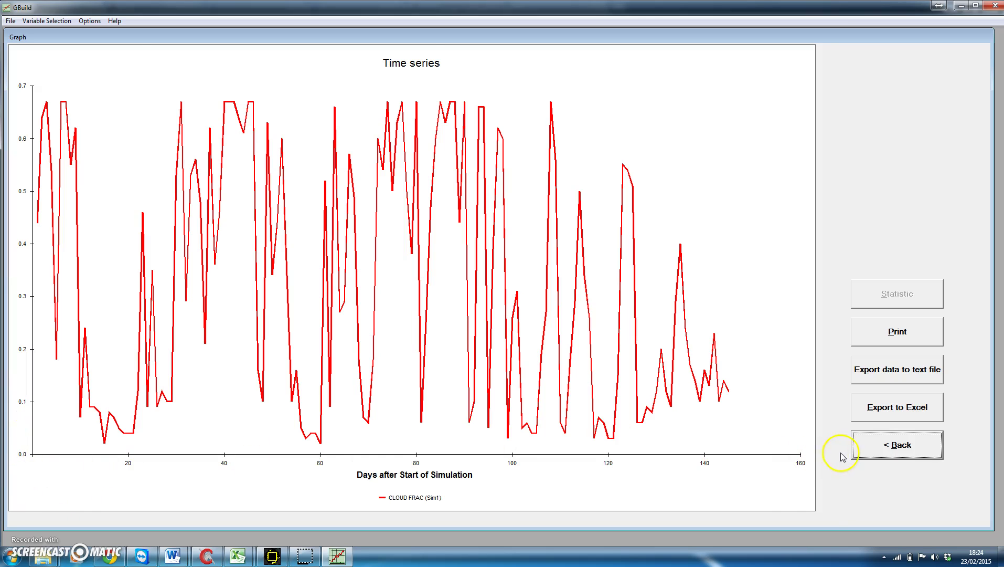
Step: Close GBuild's variable selection screen and exit GBuild back to DSSAT
left_click(895, 444)
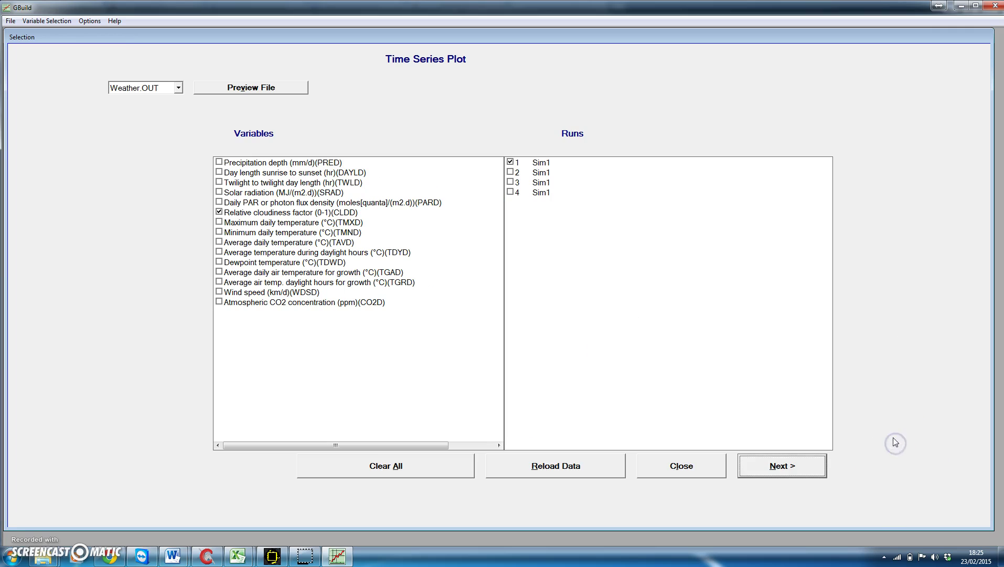
left_click(667, 471)
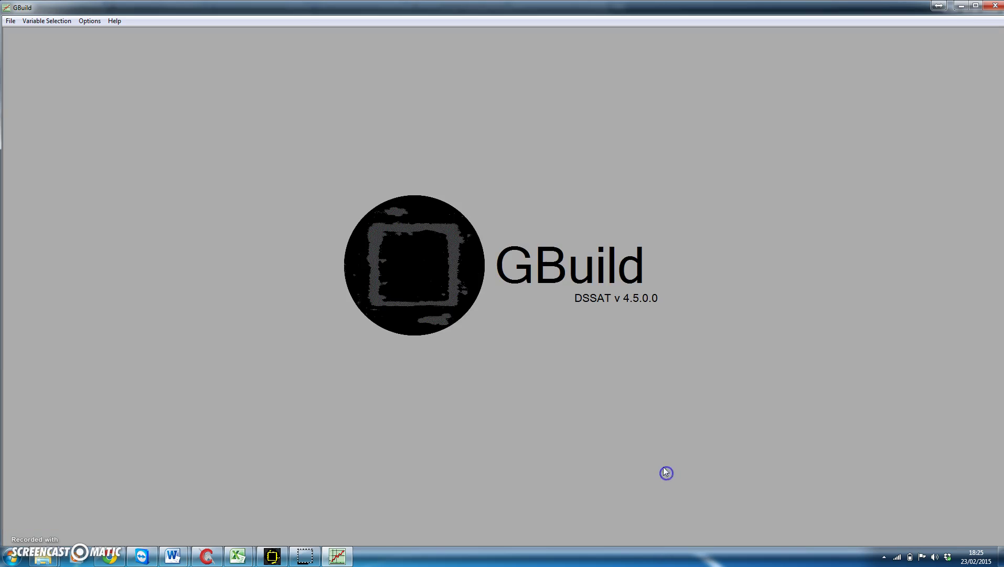
left_click(9, 21)
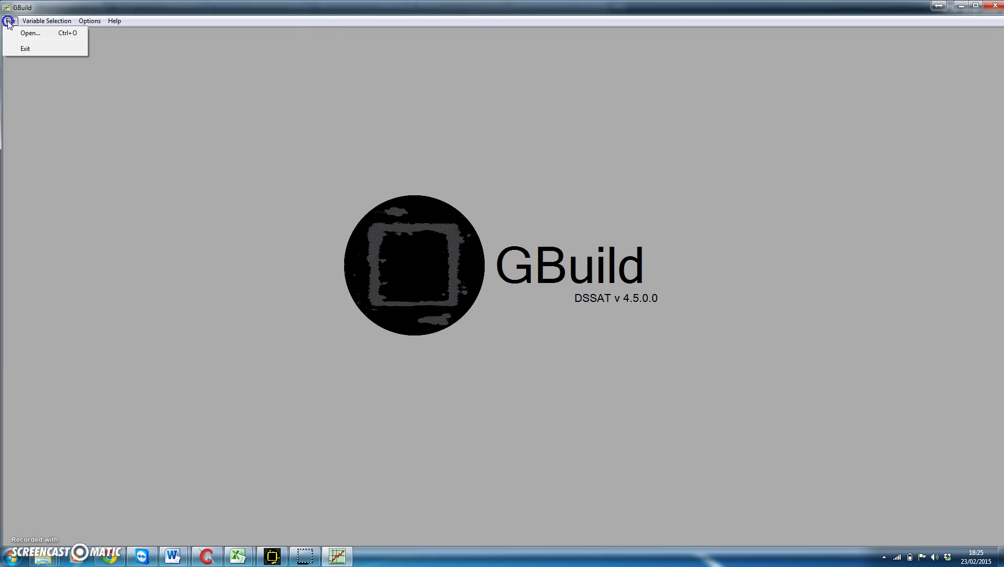
left_click(22, 48)
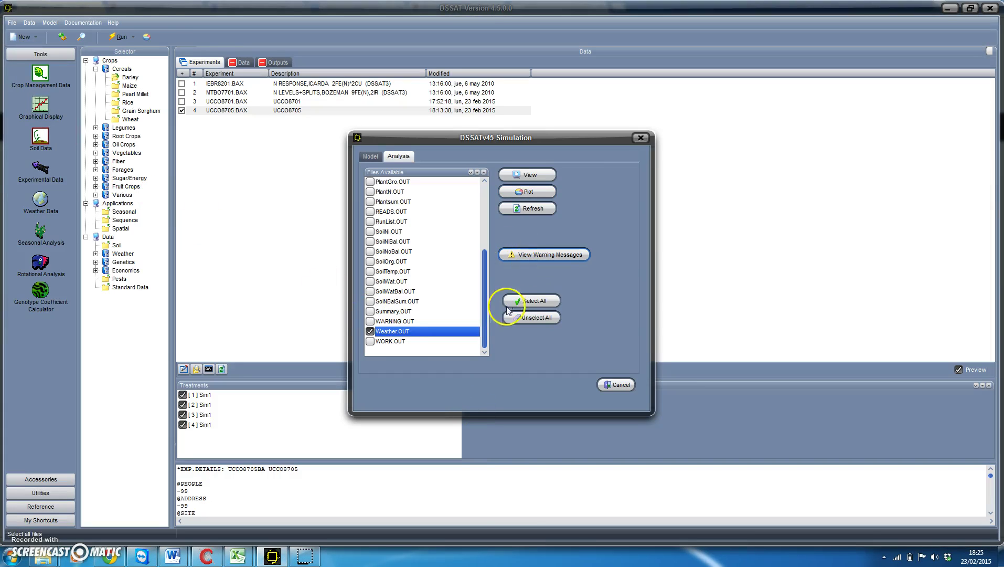
Step: Leave only Overview.OUT checked, unticking Summary.OUT and Weather.OUT, and view it
left_click_drag(483, 313, 483, 227)
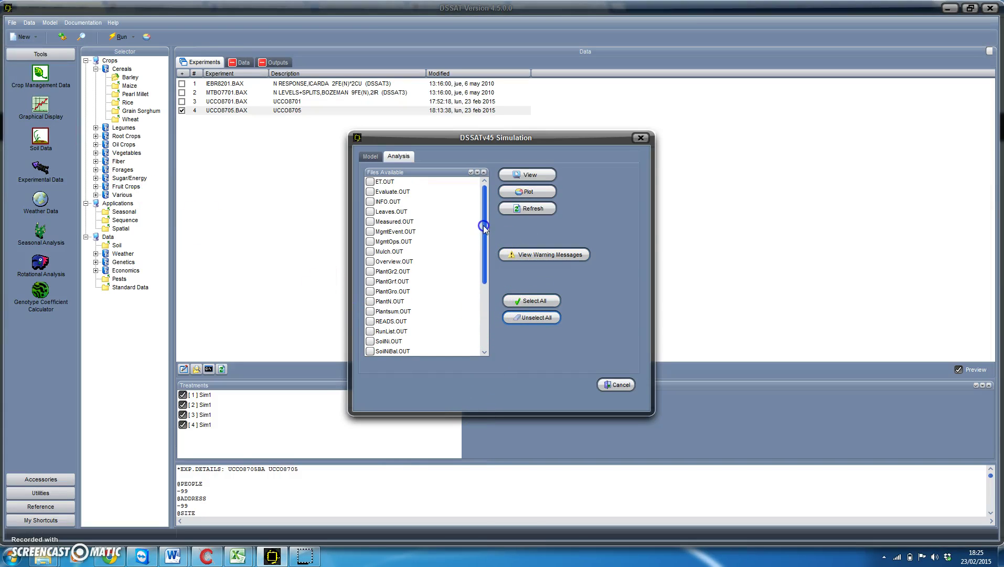
left_click(484, 333)
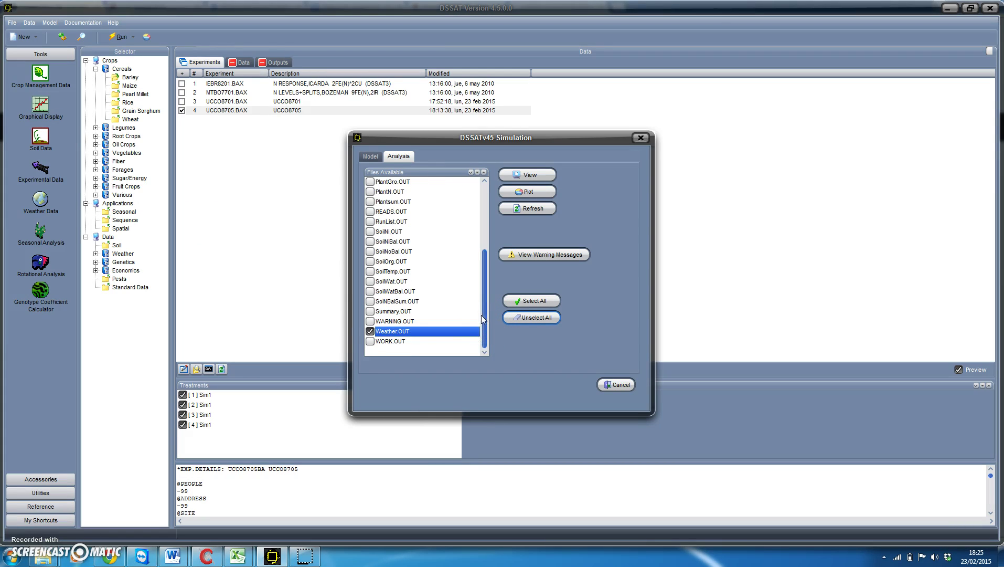
left_click(372, 312)
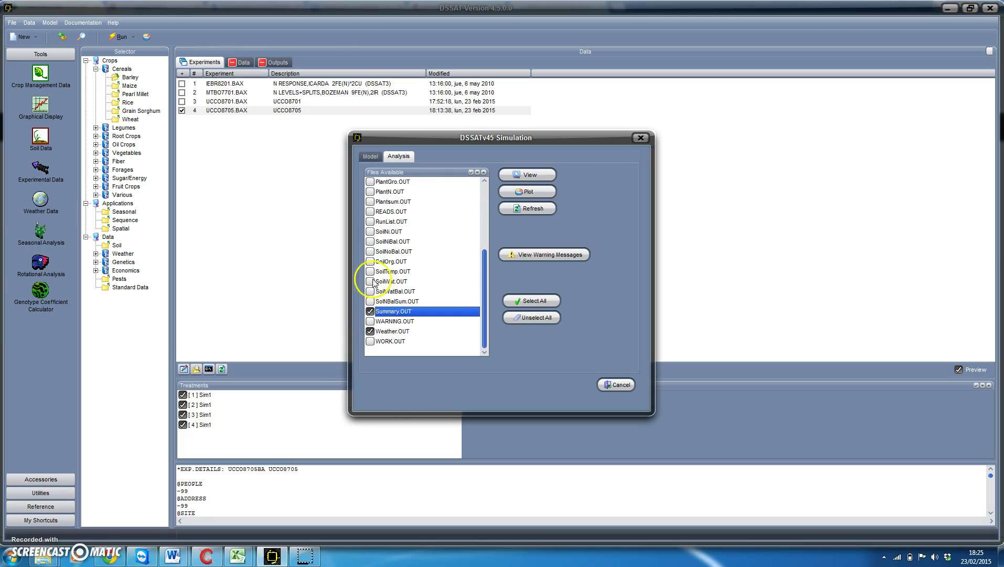
left_click(484, 181)
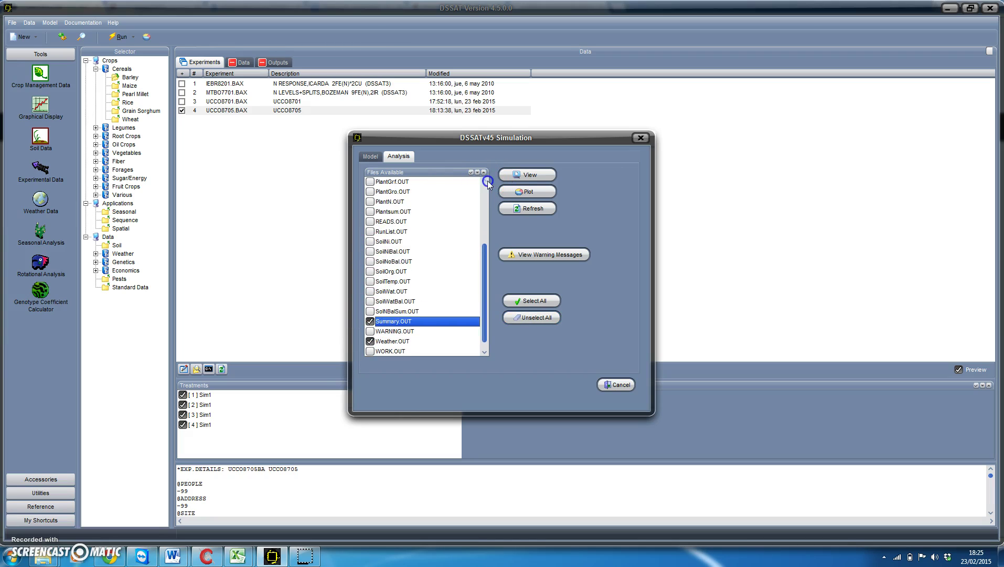
left_click(484, 181)
left_click(484, 182)
left_click(484, 181)
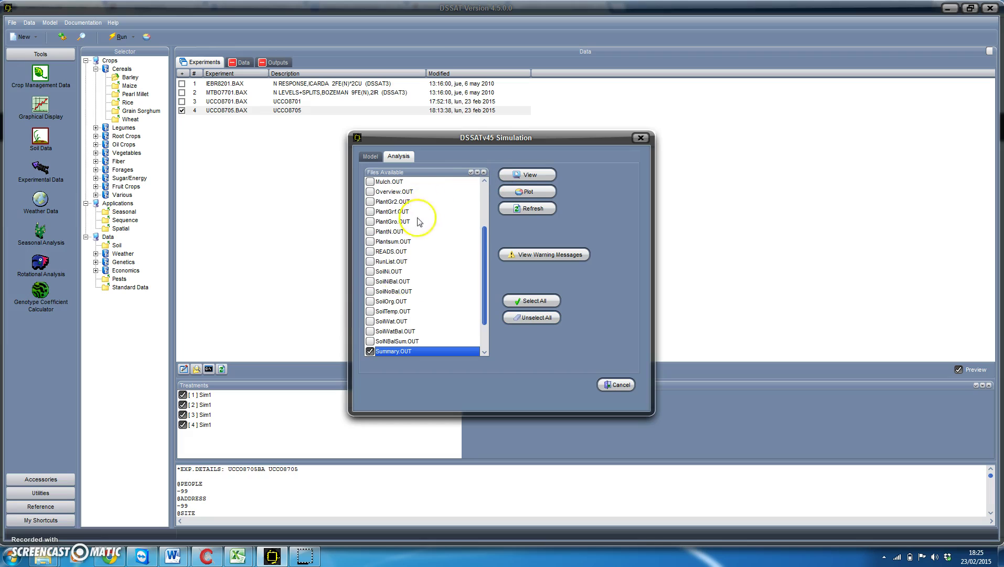
left_click(370, 192)
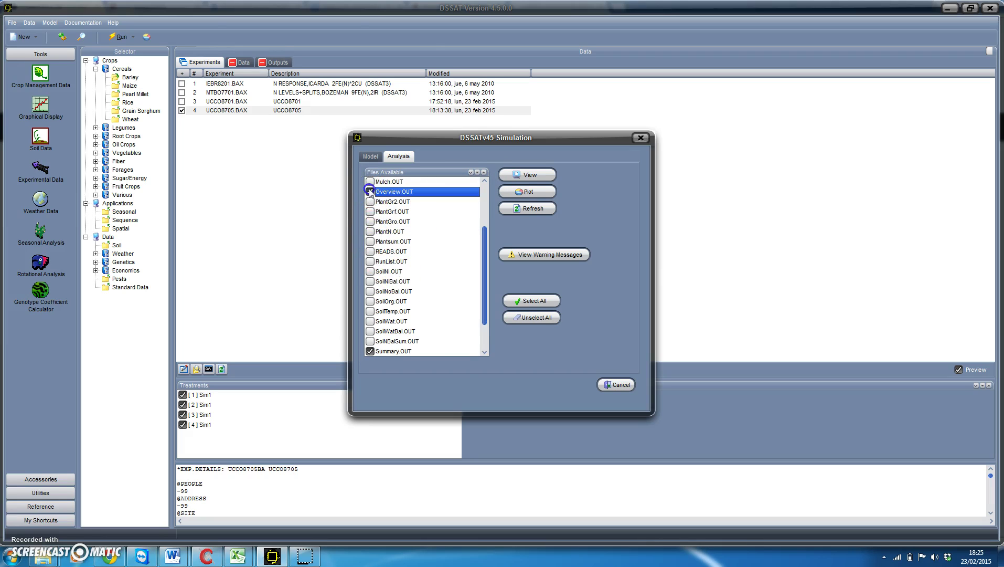
left_click(483, 341)
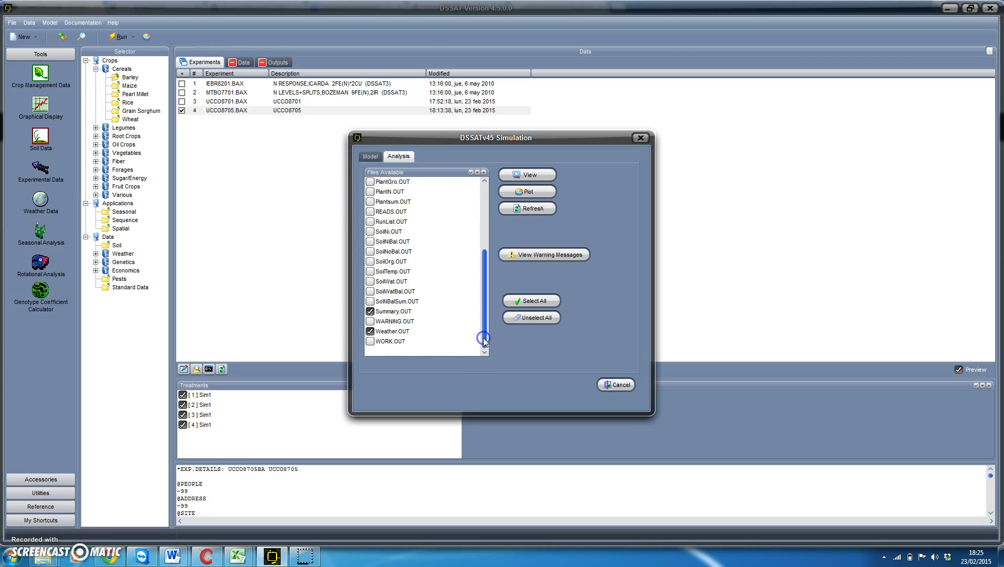
left_click(370, 311)
left_click(370, 331)
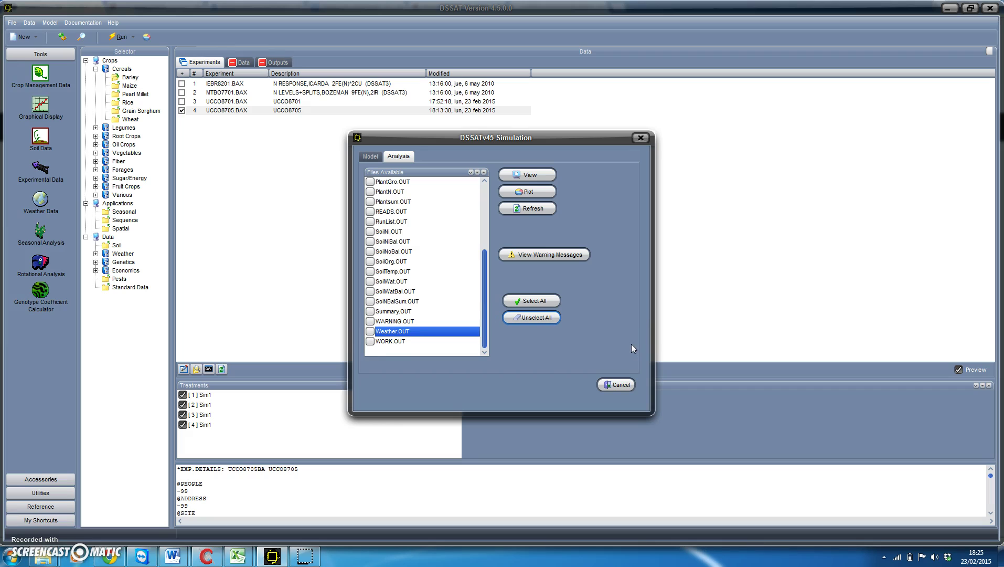
left_click(535, 176)
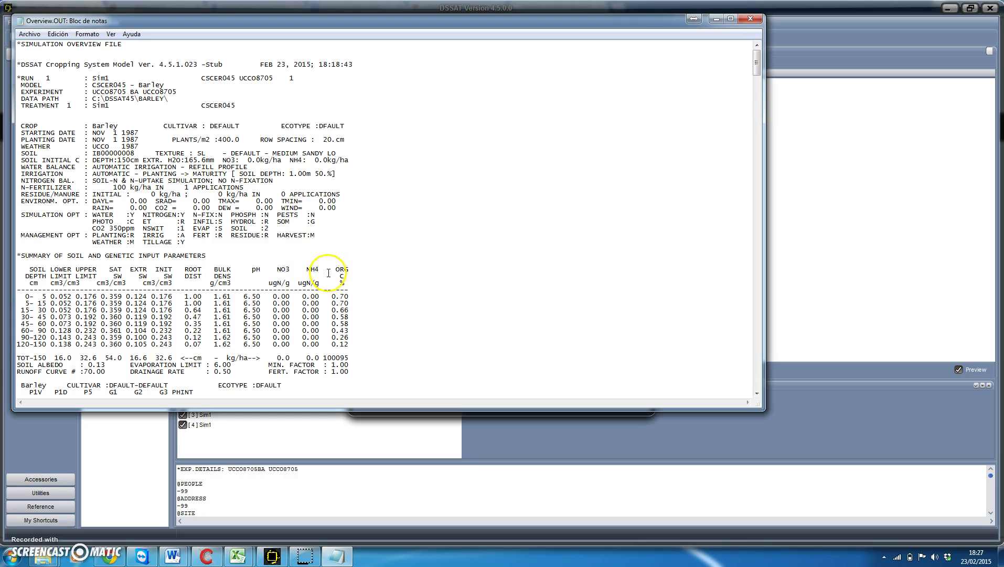
Step: Scroll to run 1's barley cultivar coefficients (P1V 5.0, P5 450.0) and development stages
left_click(757, 393)
left_click_drag(758, 392, 757, 393)
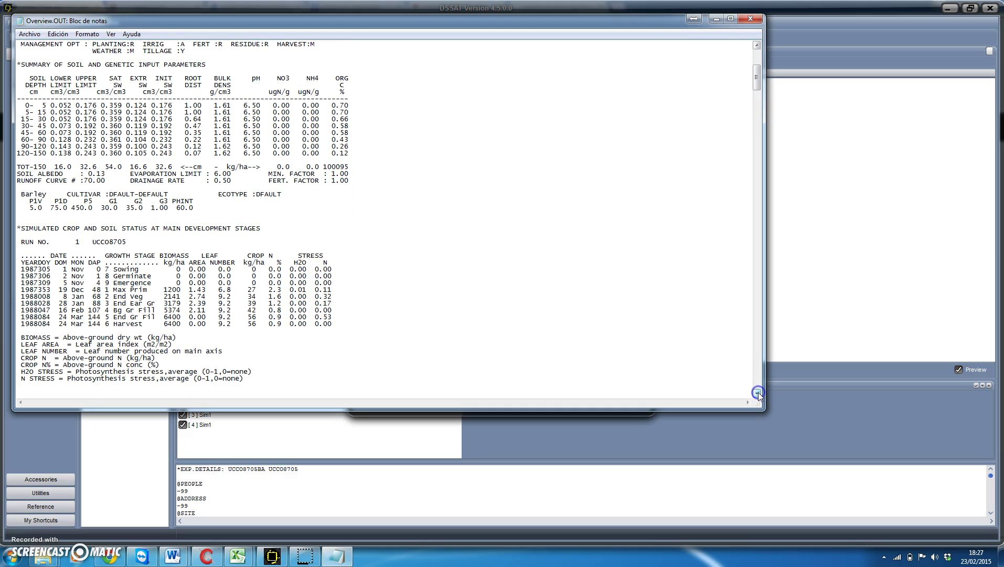
left_click(32, 224)
left_click(43, 202)
left_click(69, 198)
left_click(90, 201)
left_click(38, 205)
Step: Scroll to run 1's Environmental and Stress Factors table (140-day season, 441.0 mm rain)
scroll(758, 357, "down", 7)
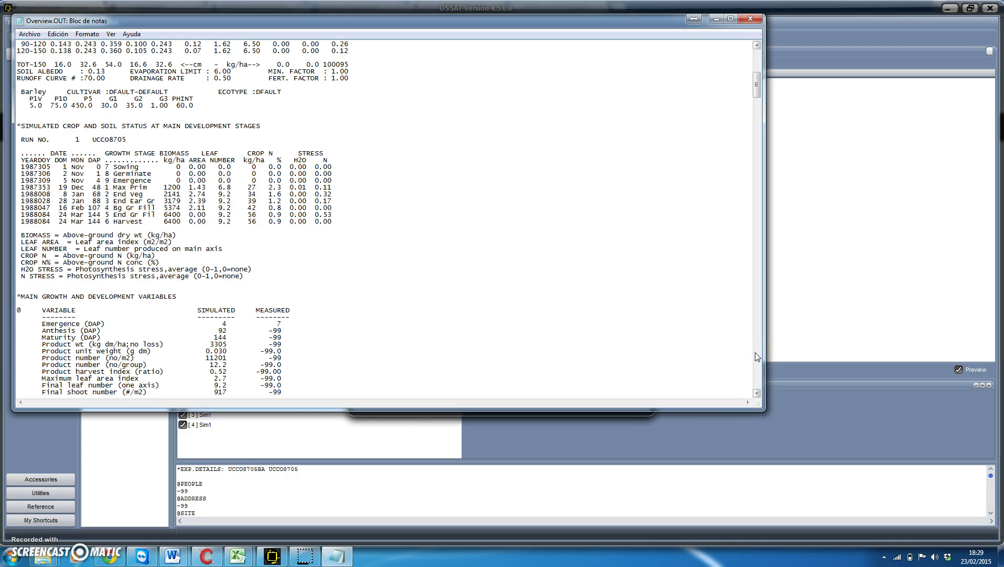
scroll(757, 356, "down", 7)
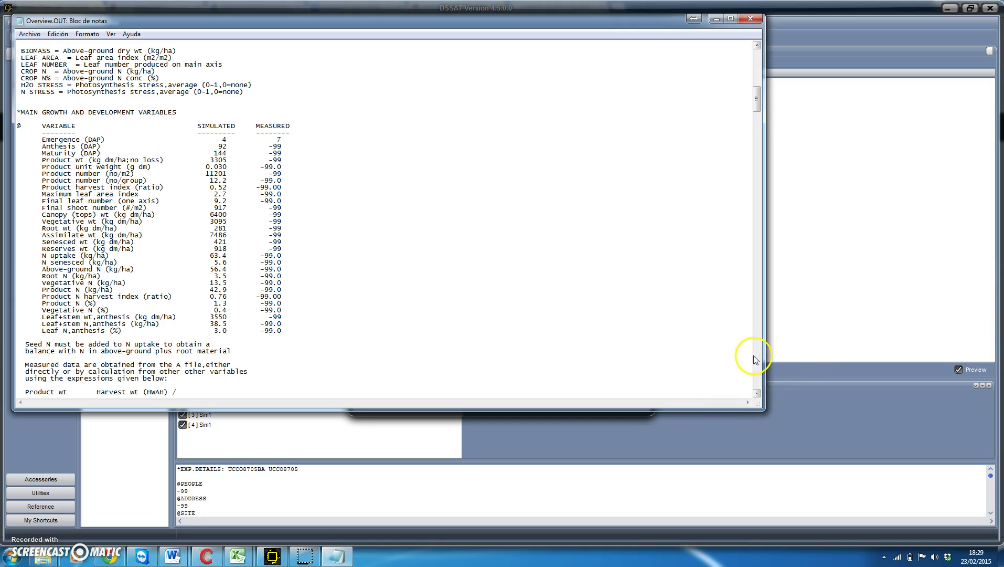
scroll(759, 357, "down", 5)
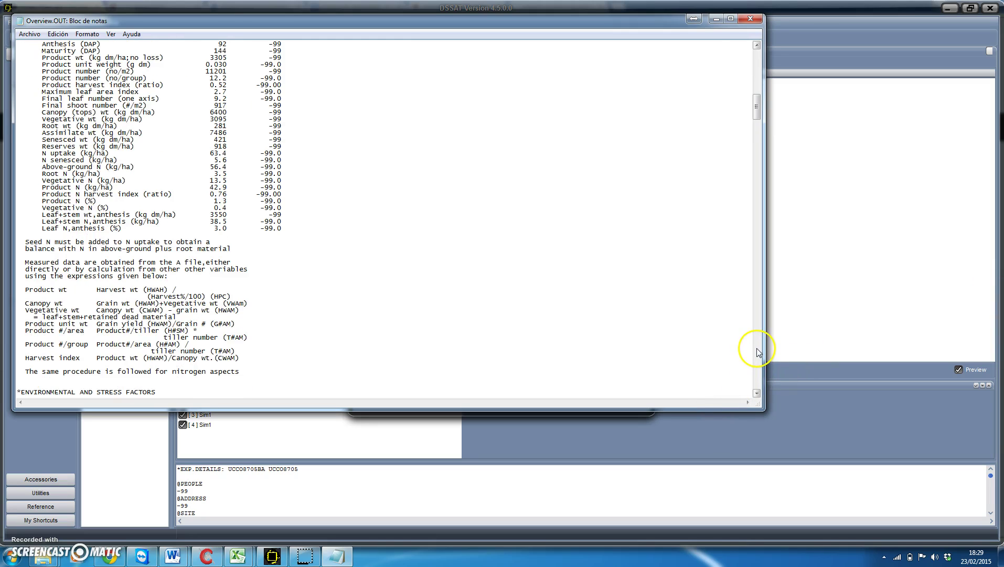
scroll(758, 352, "down", 8)
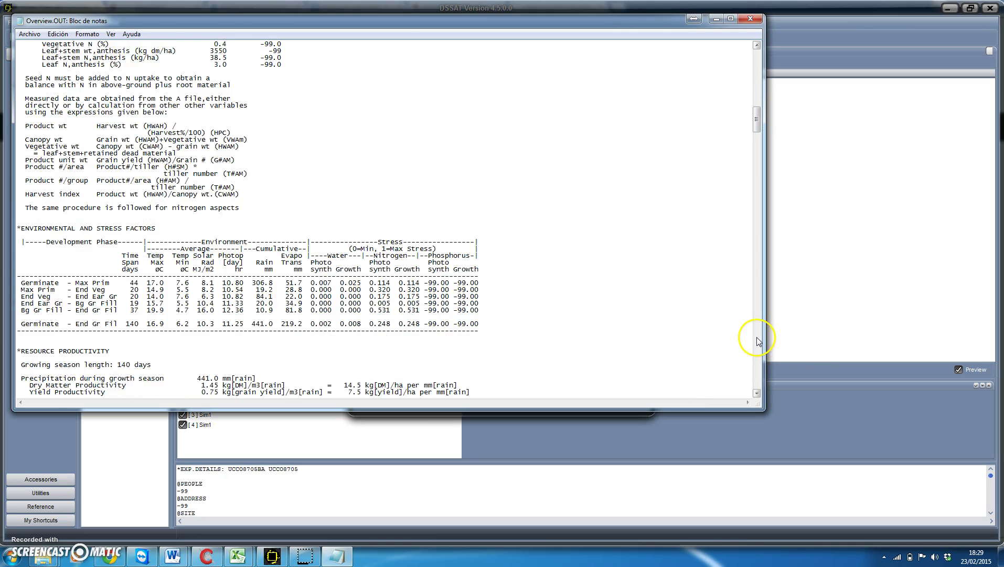
Step: Scroll to run 1's Resource Productivity block and barley yield of 3305 kg/ha
scroll(758, 338, "down", 2)
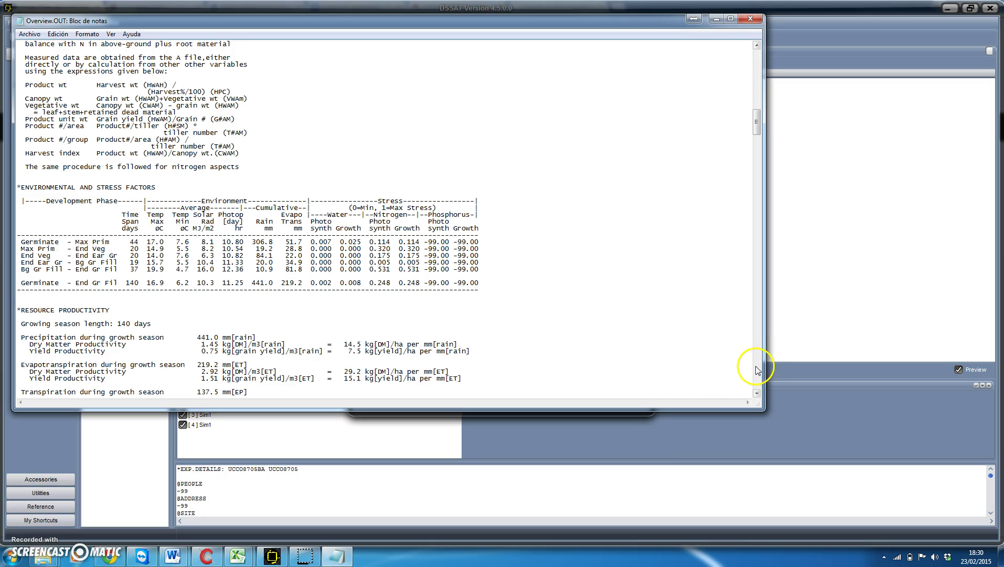
scroll(756, 368, "down", 8)
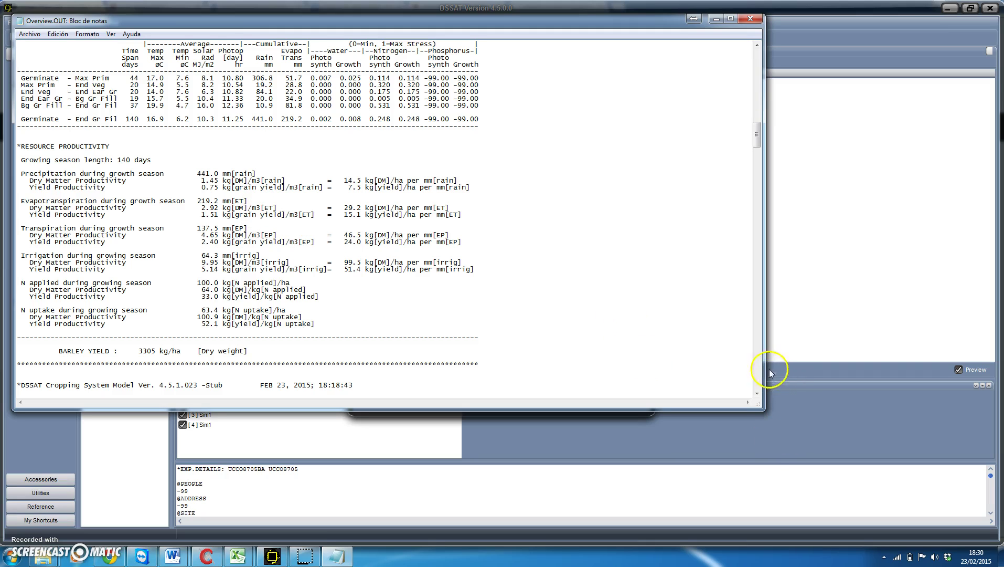
Step: Scroll through run 2's report down to the start of run 3
left_click(756, 393)
left_click_drag(756, 392, 755, 392)
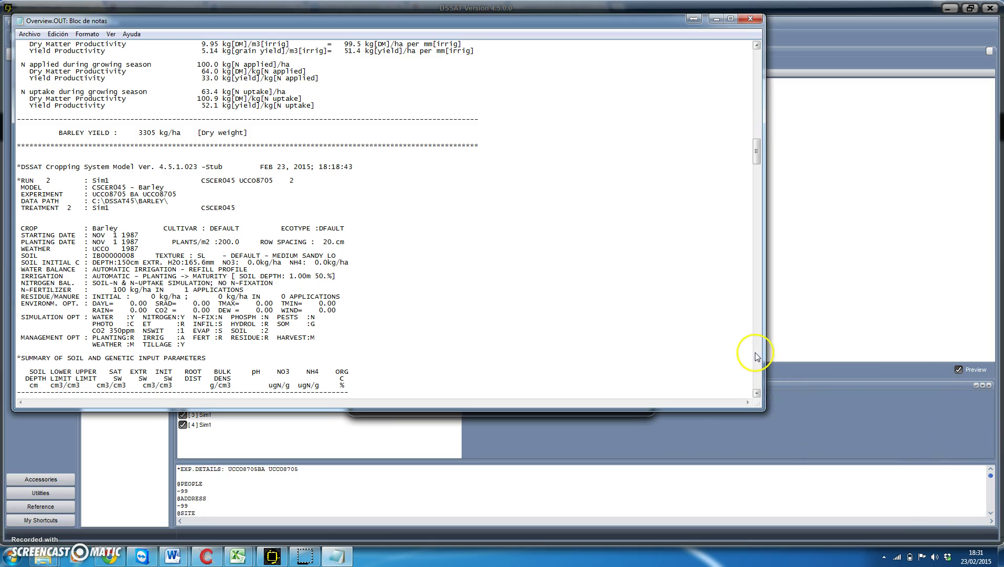
scroll(757, 356, "down", 17)
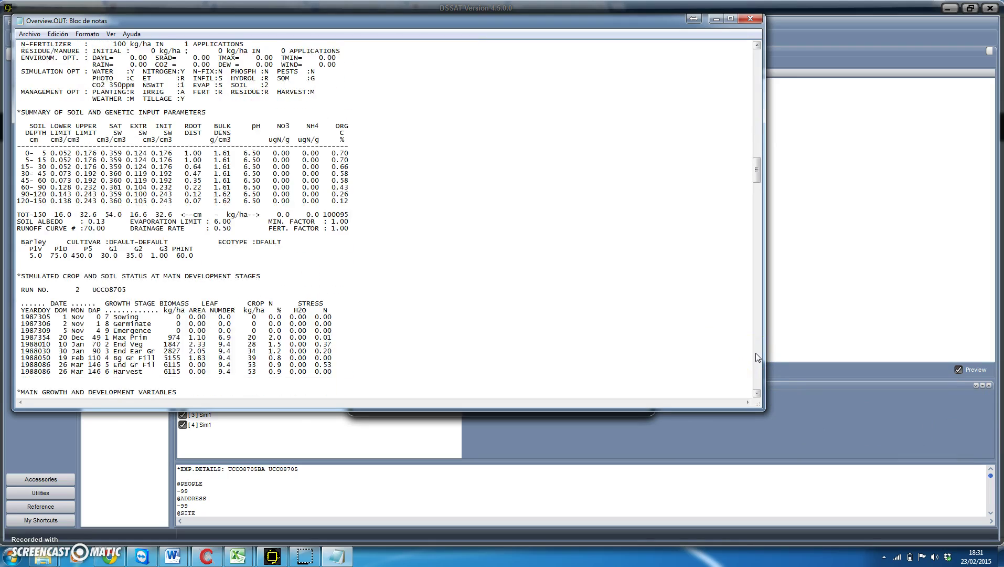
scroll(756, 352, "down", 20)
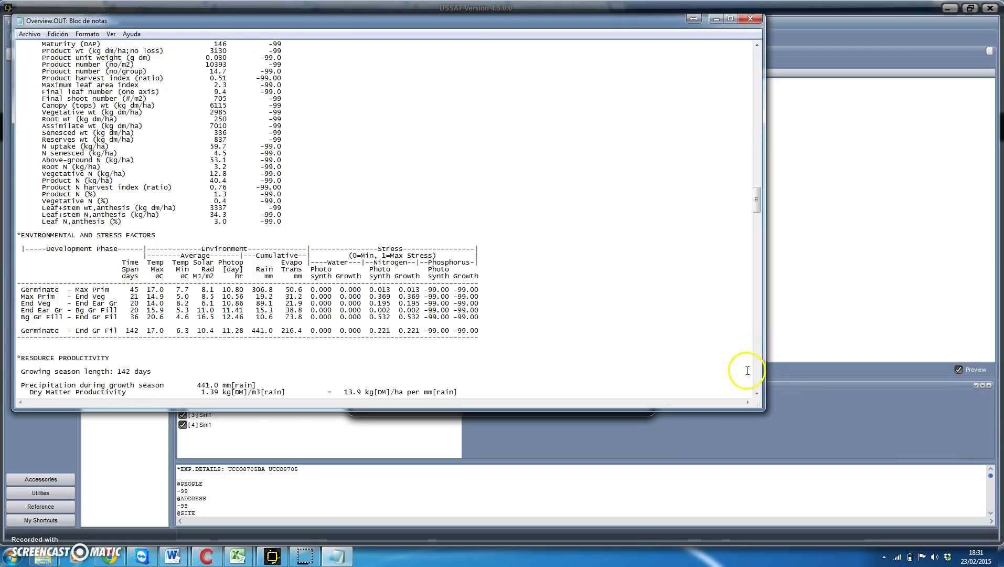
scroll(748, 371, "down", 14)
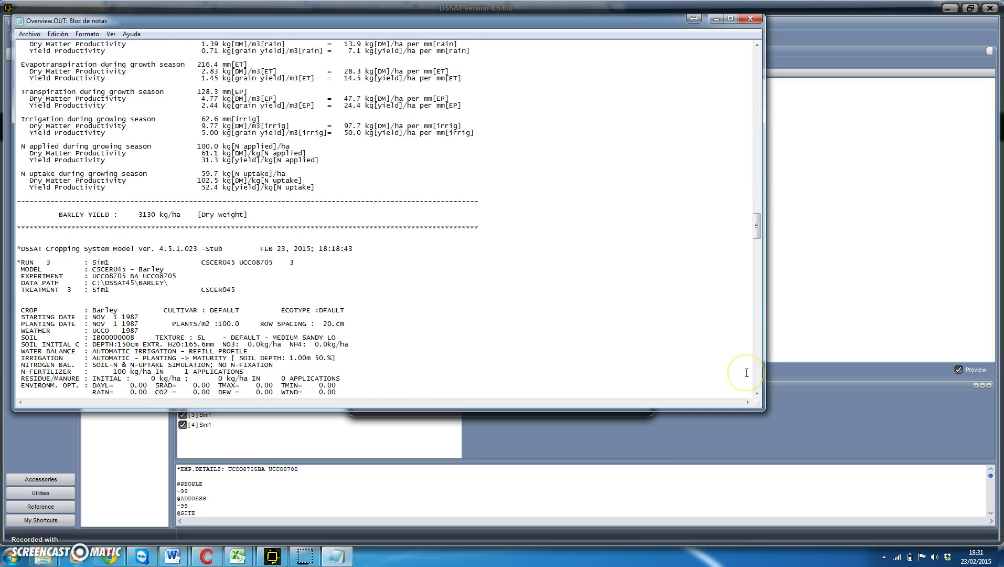
scroll(747, 372, "down", 1)
left_click(54, 220)
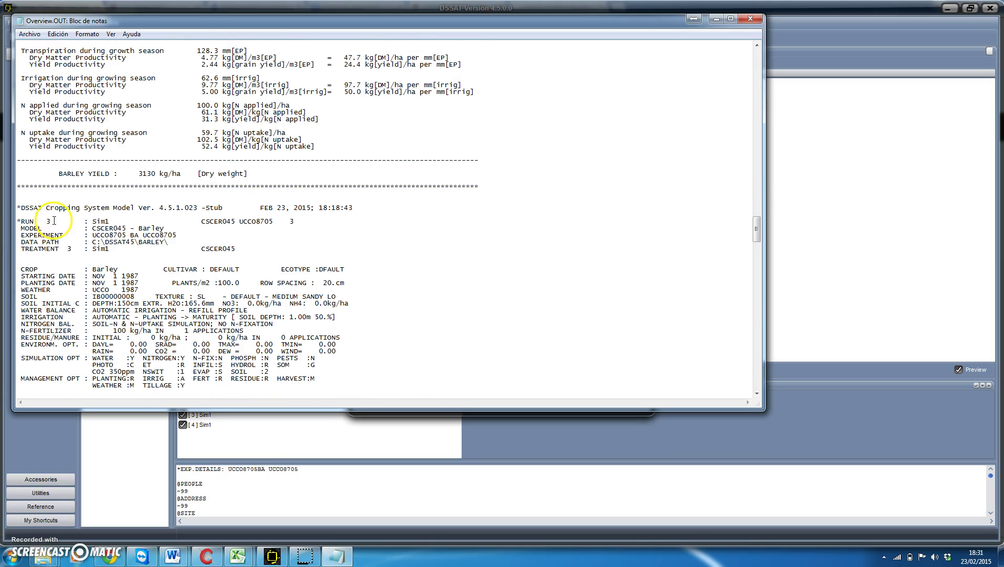
Step: Page through run 4's growth stages and stress factors, then back to its 50 plants/m2 header
left_click(759, 373)
left_click(760, 373)
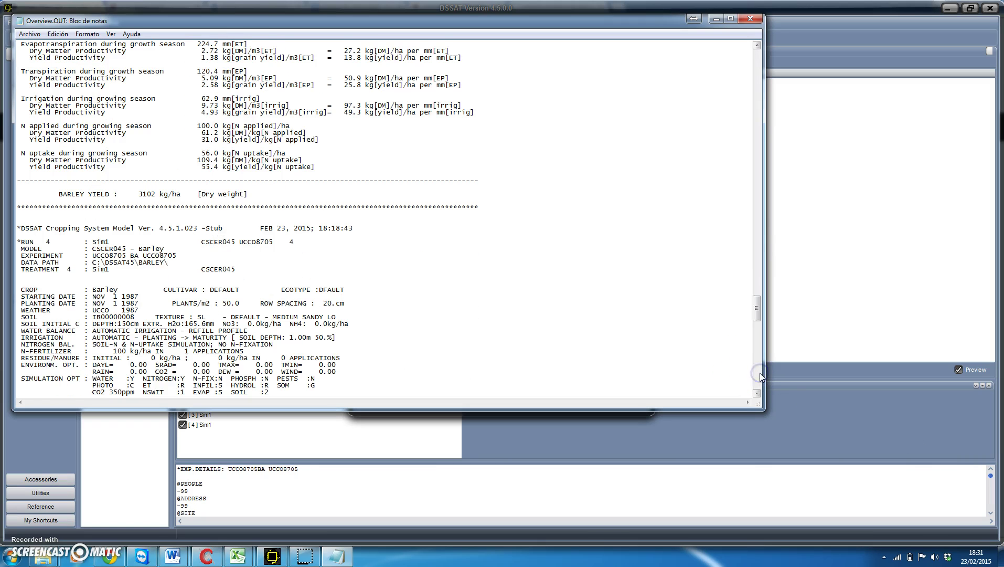
left_click(757, 371)
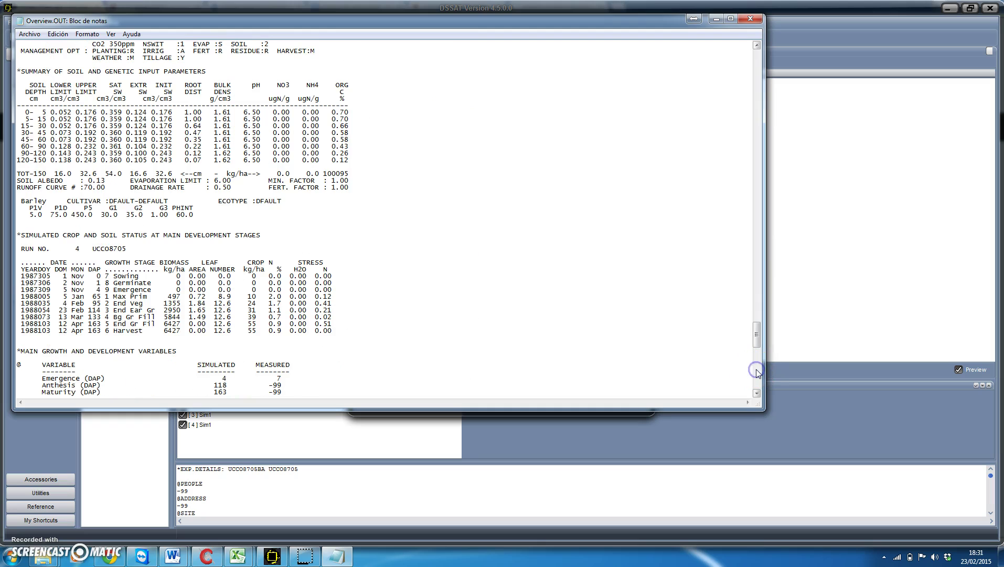
left_click(757, 371)
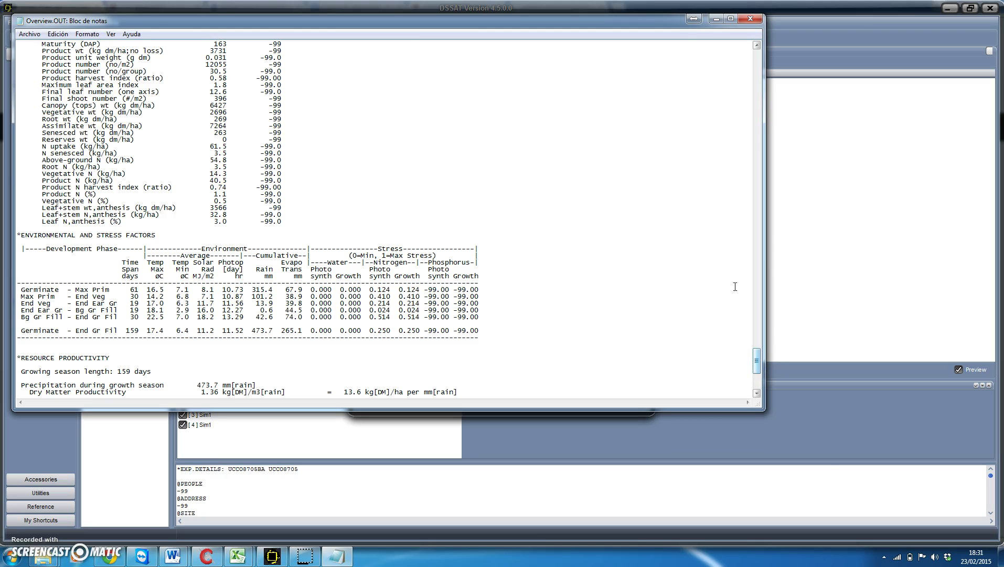
left_click(759, 124)
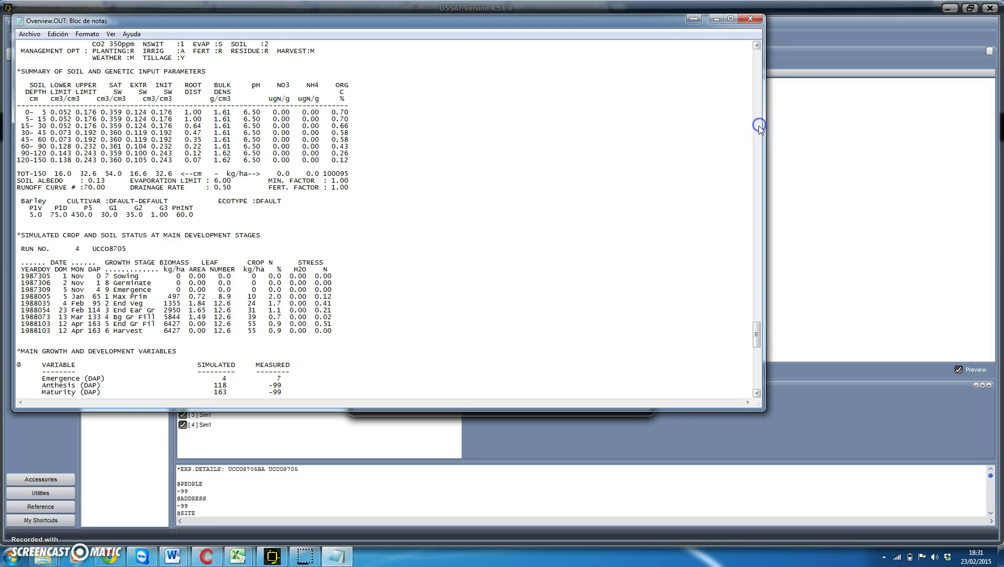
left_click(757, 127)
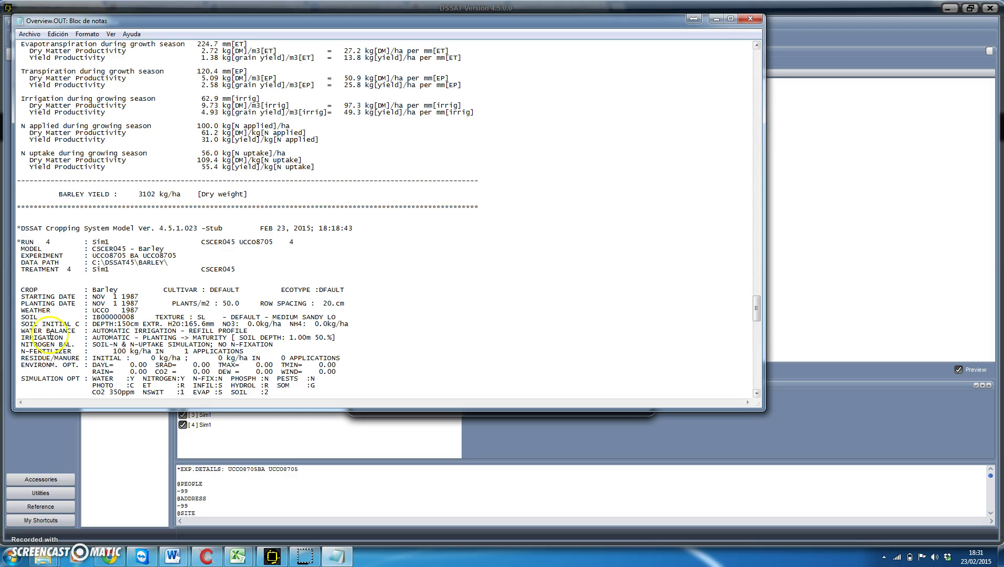